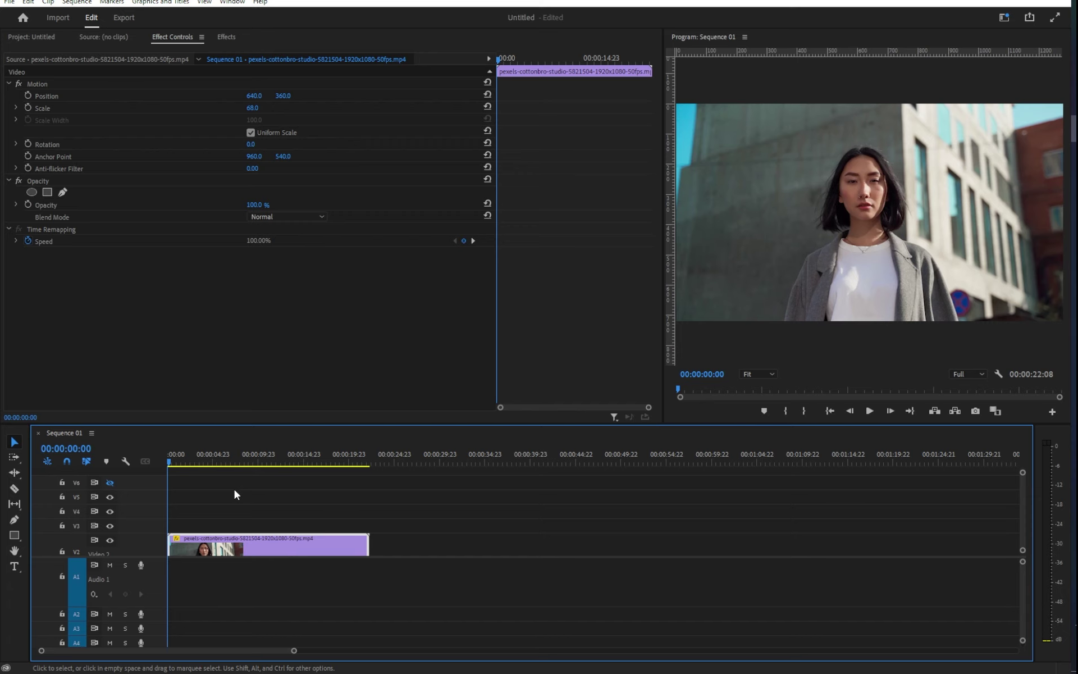
Split the clip in the sequence at 00:00:06:18 and delete the part after the cut.
left_click(232, 459)
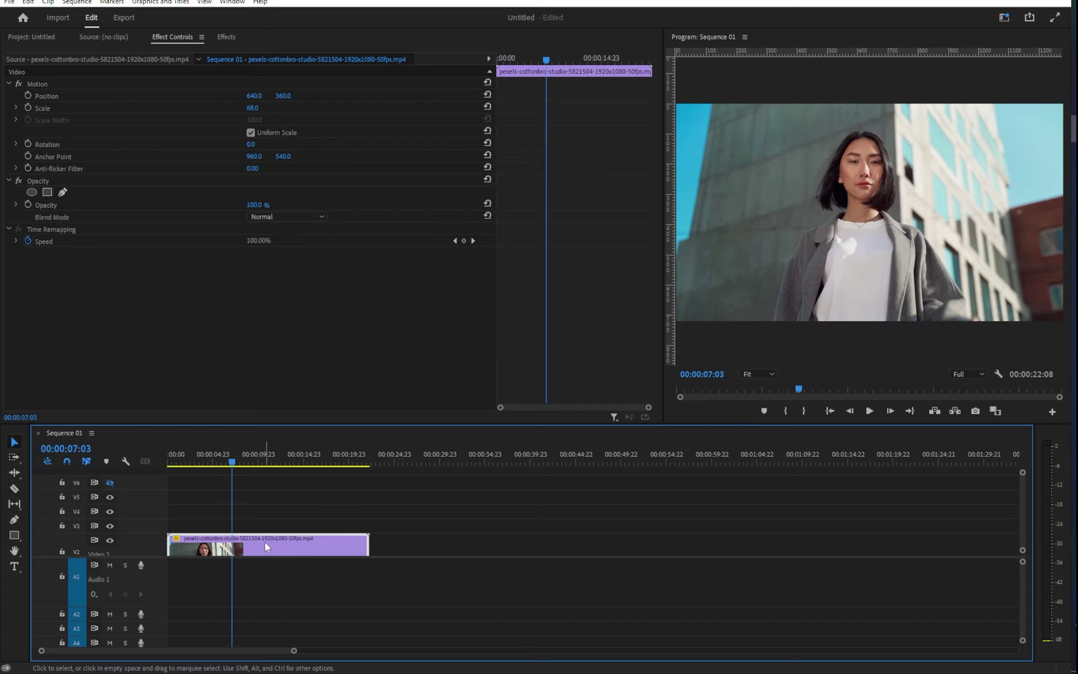
key("shift+Left")
key("shift+Left")
key("ctrl+k")
key("Delete")
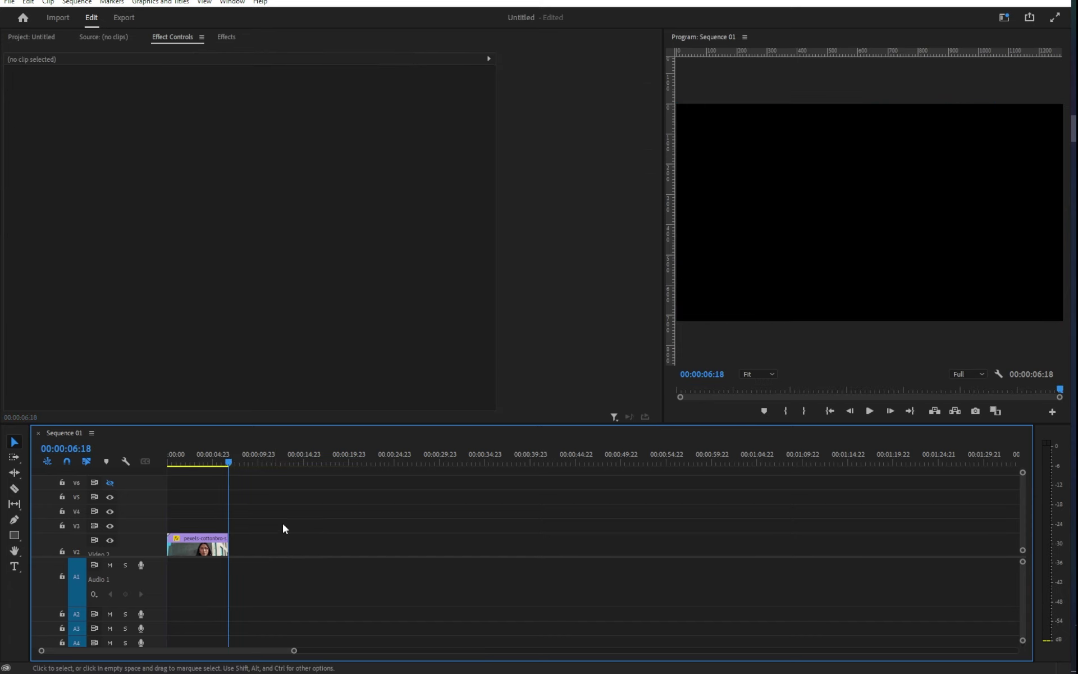
Open the media export settings for the sequence and name the output file Test mp4.
left_click(9, 3)
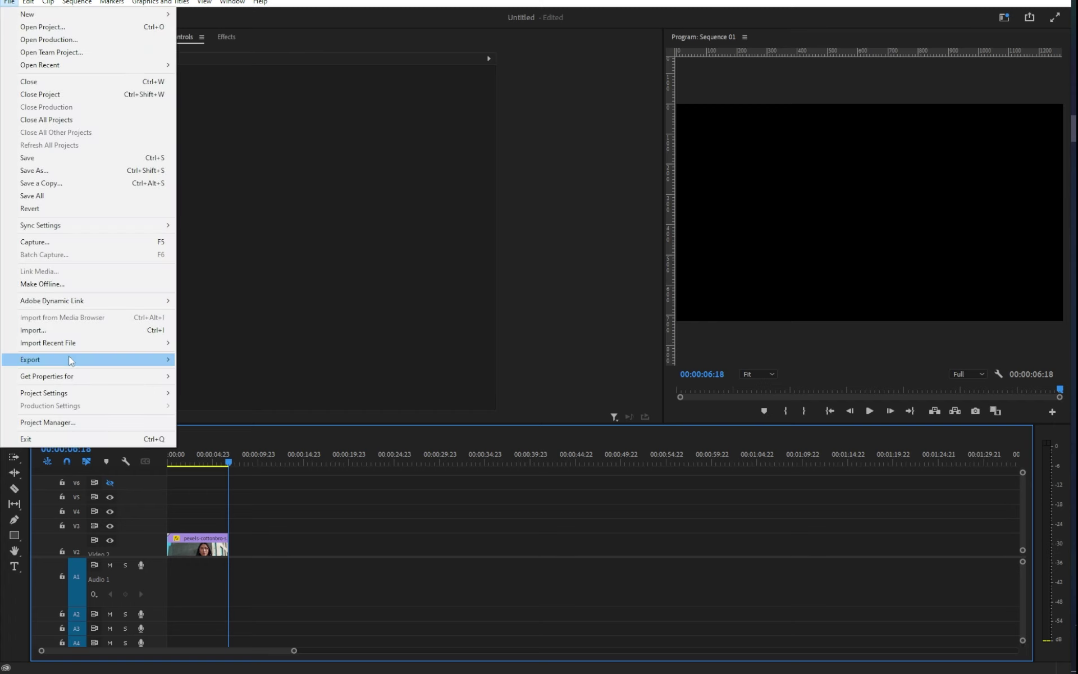
mouse_move(69, 361)
left_click(219, 361)
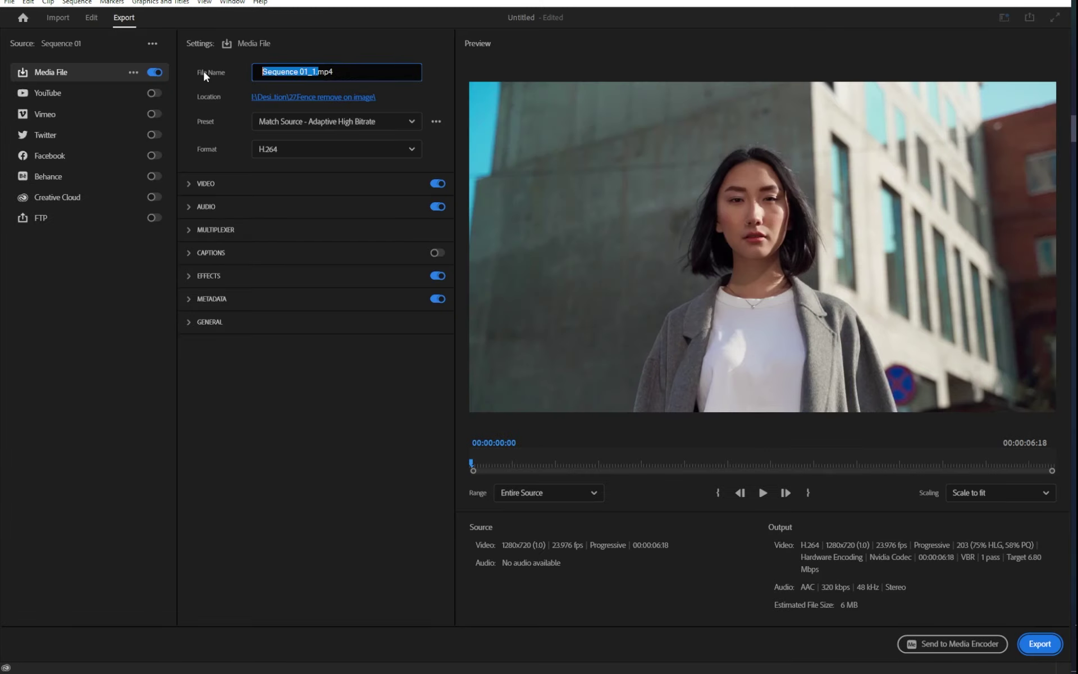
type("Teste")
Create a folder named "Export image Preimeri pro" inside Downloads > Test and choose it as the export location.
left_click(317, 99)
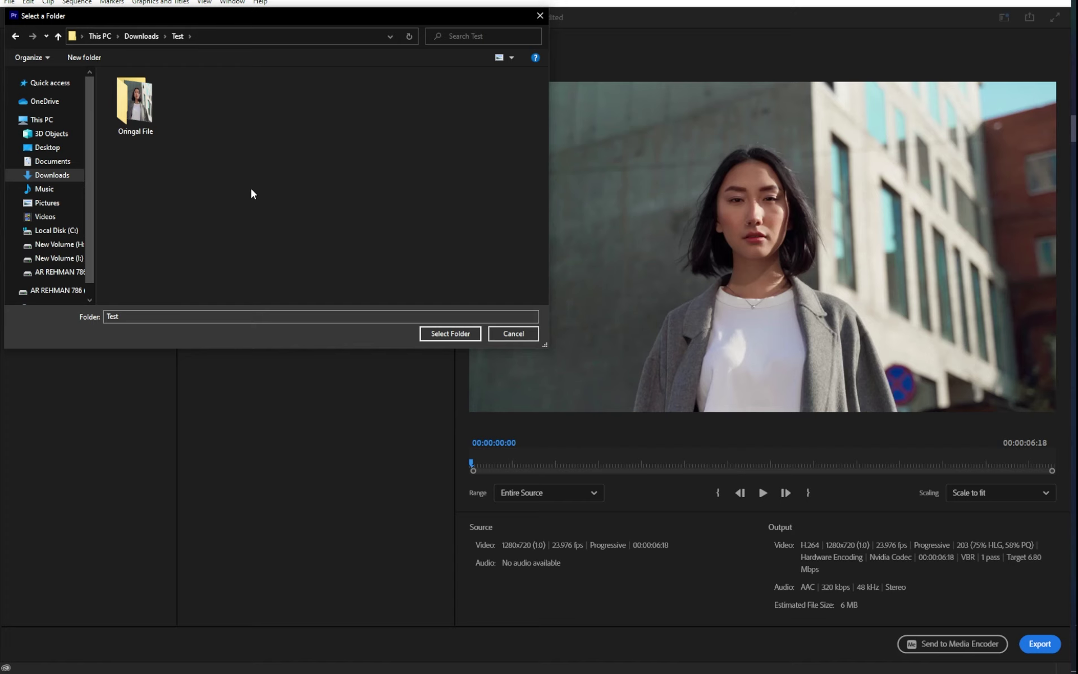
key("ctrl+shift+n")
type("Export")
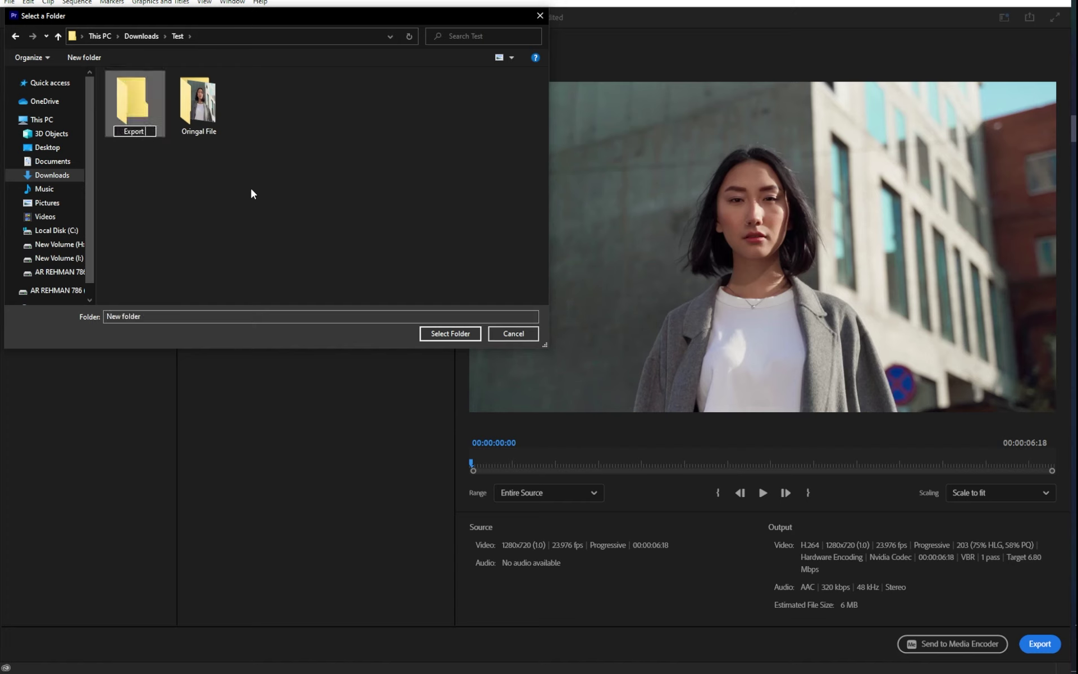
type(" image Preim")
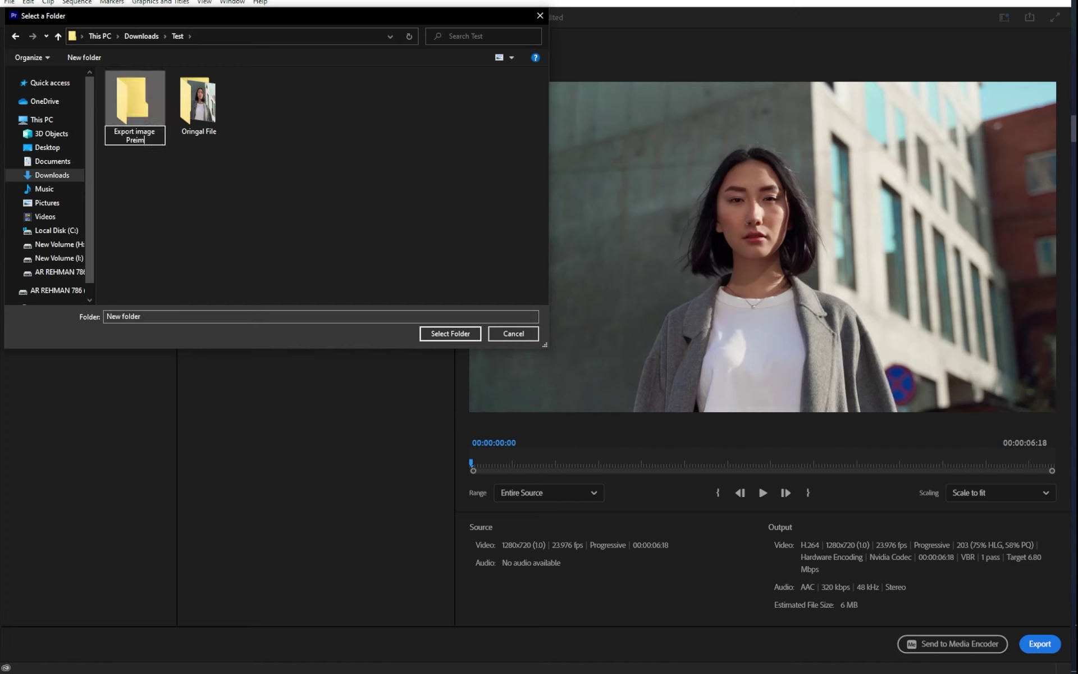
type("eri pro")
key("Return")
left_click(441, 331)
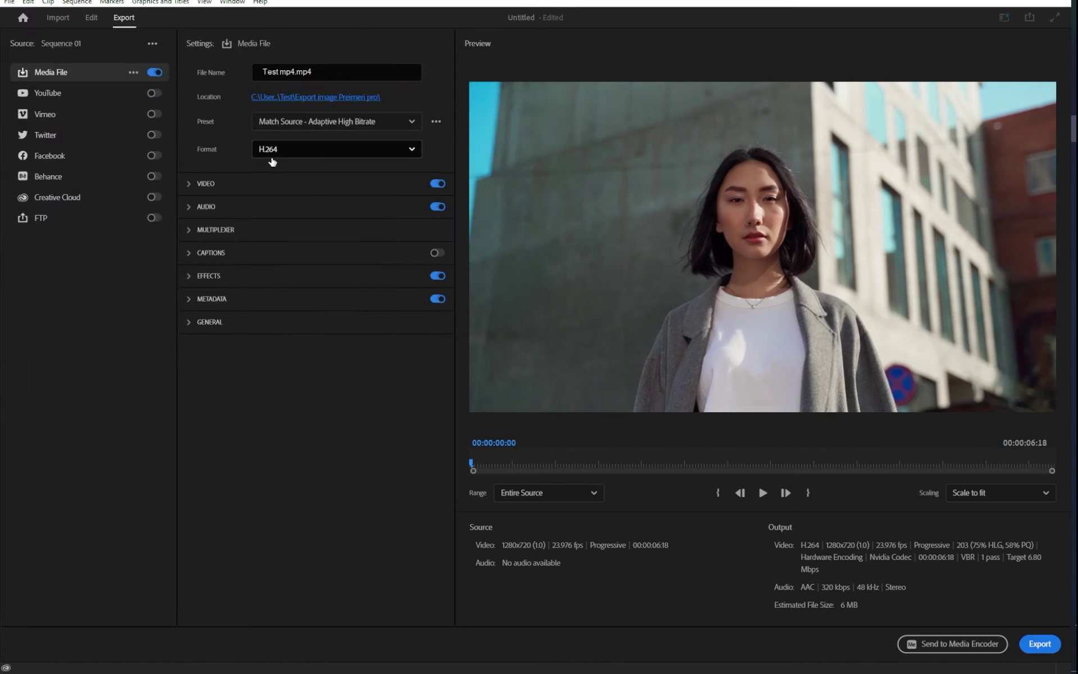
Set the export format to PNG and export the entire sequence as still images.
left_click(305, 153)
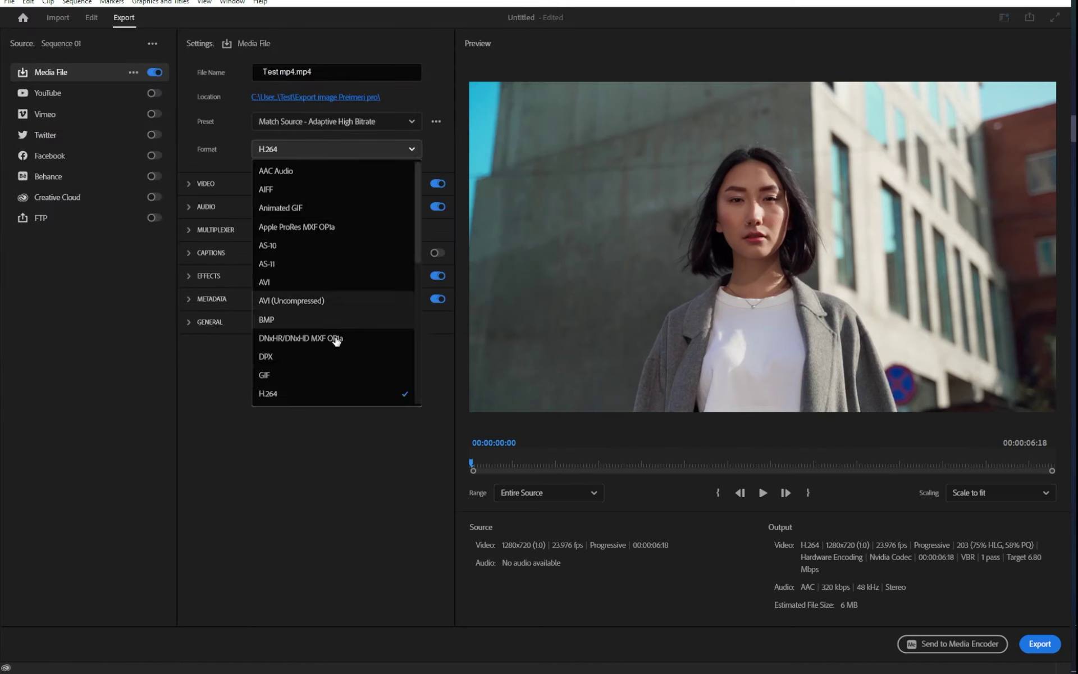
scroll(334, 337, "down", 5)
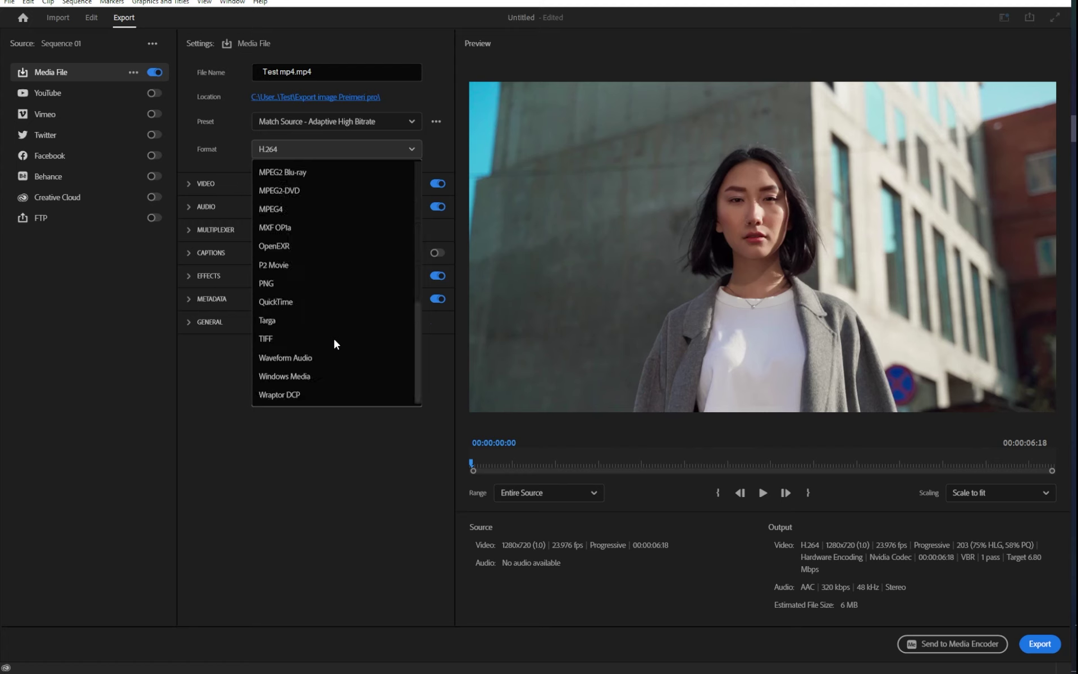
left_click(268, 284)
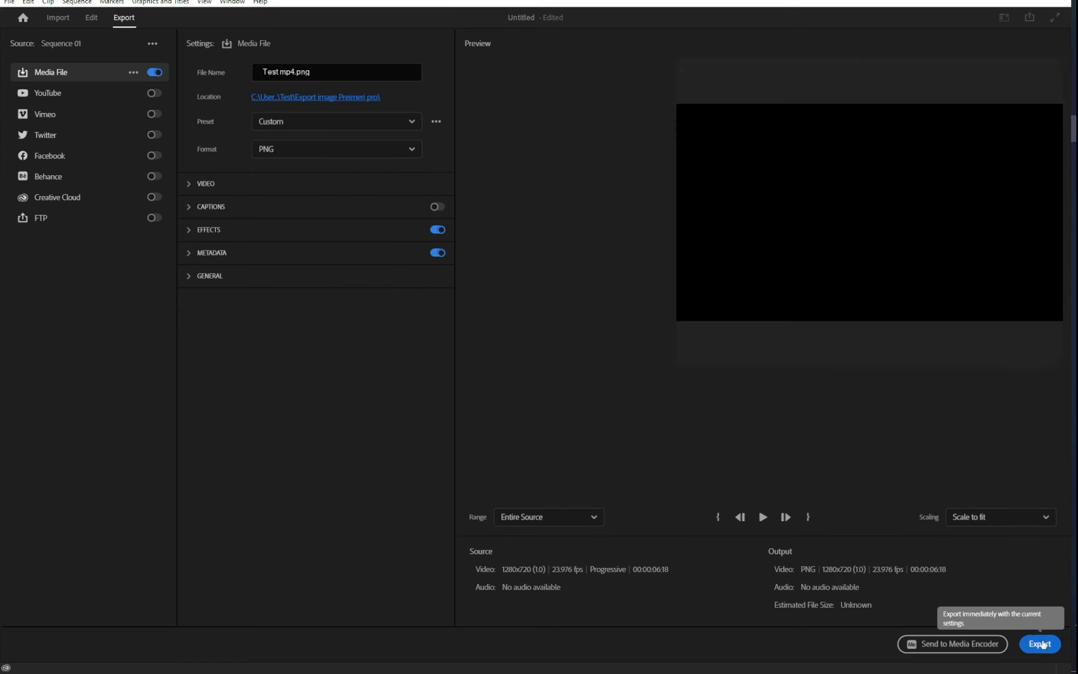
left_click(1040, 644)
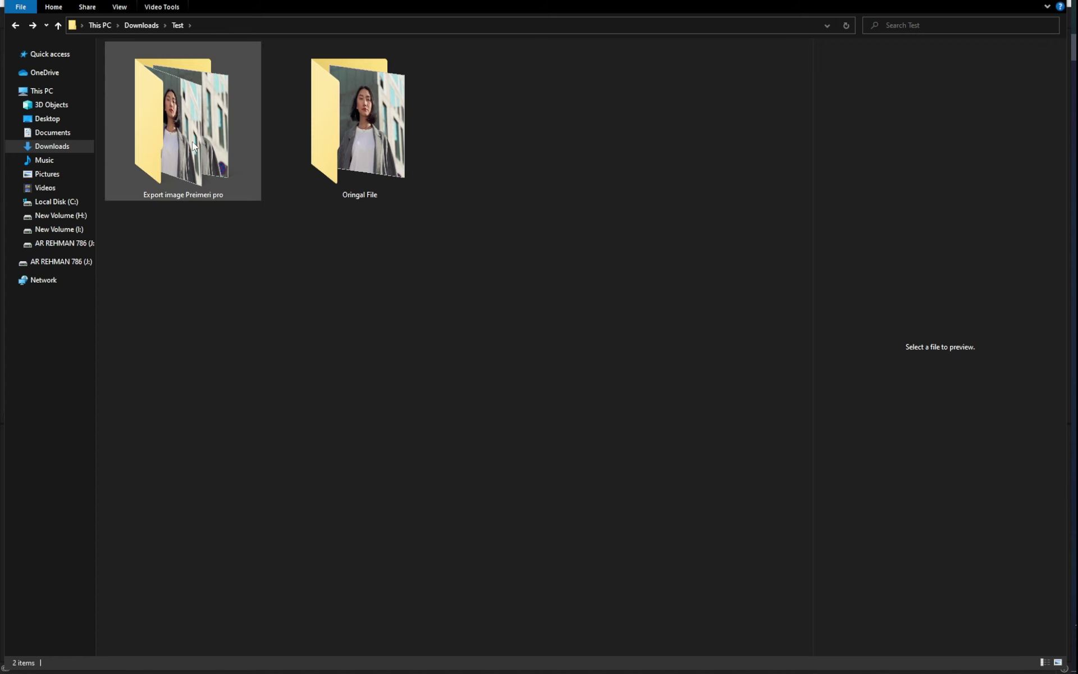
Open the "Export image Preimeri pro" folder in File Explorer and view the first exported frame, Test mp4000.png.
double_click(182, 136)
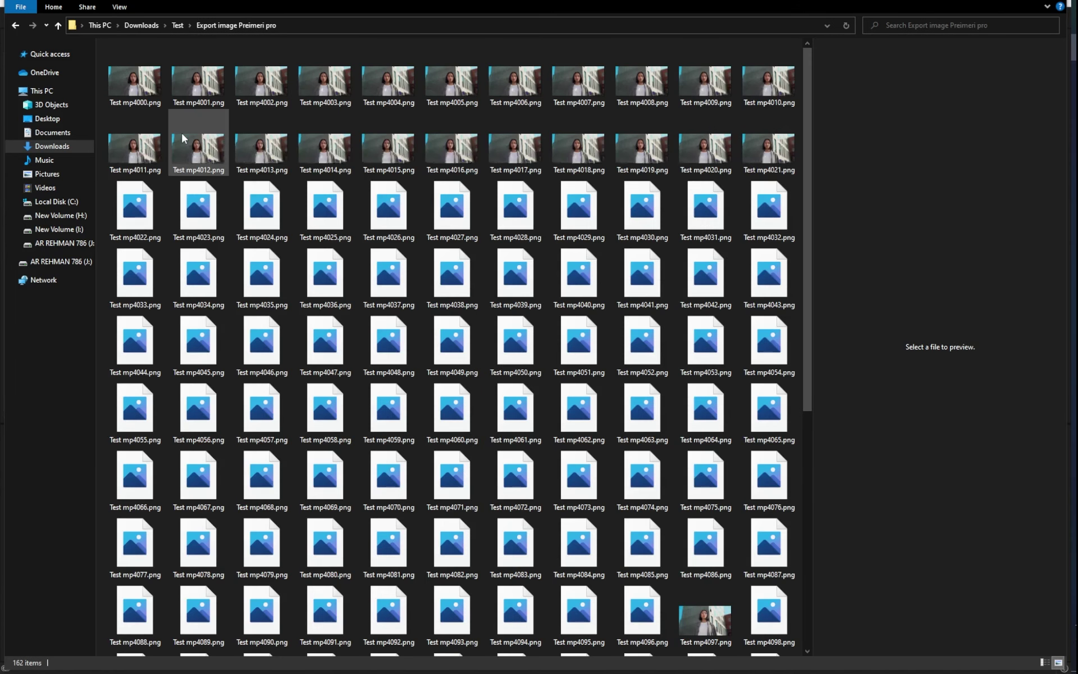
left_click(129, 105)
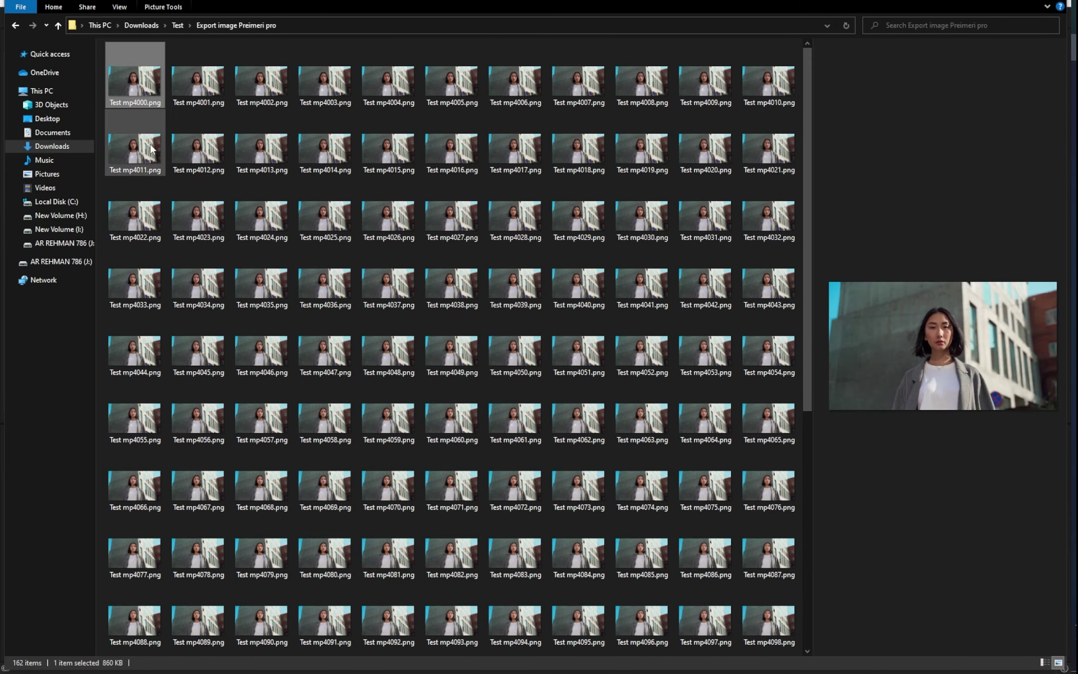
double_click(142, 89)
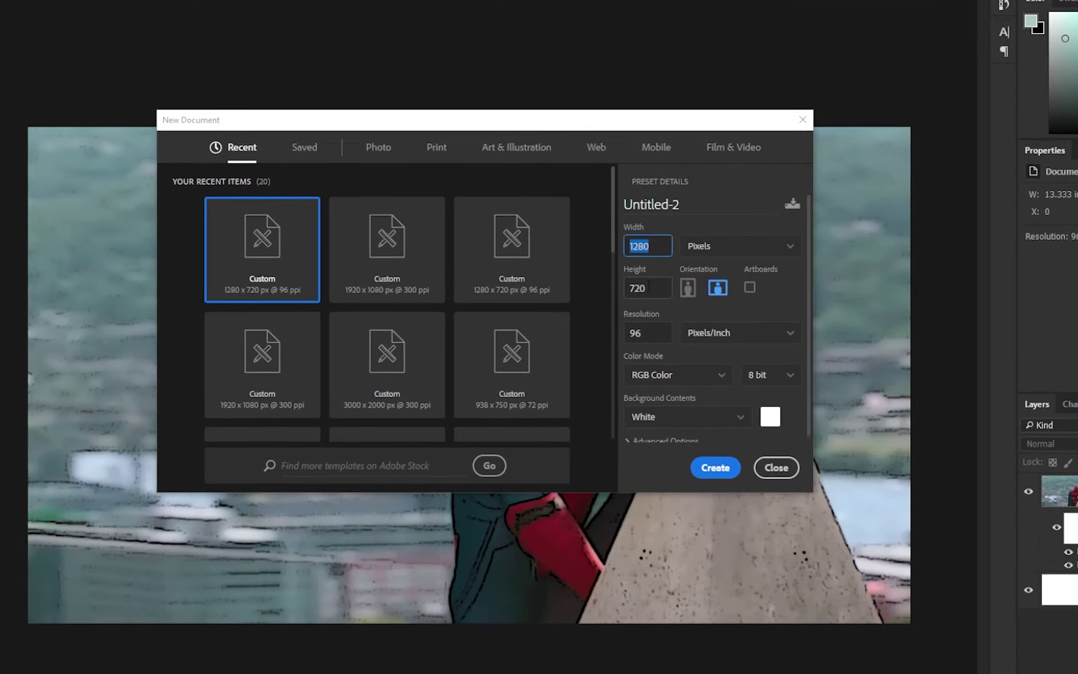
Create a new Photoshop document of 1280 x 720 pixels at 96 pixels/inch, RGB Color, with a white background.
key("Tab")
key("Tab")
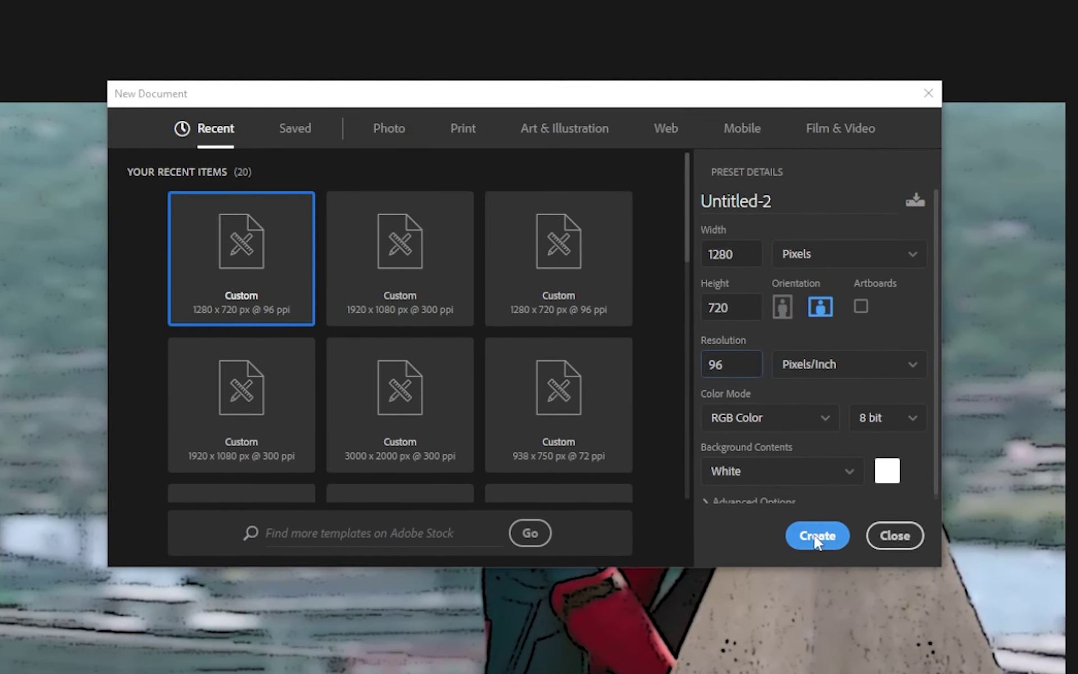
left_click(776, 507)
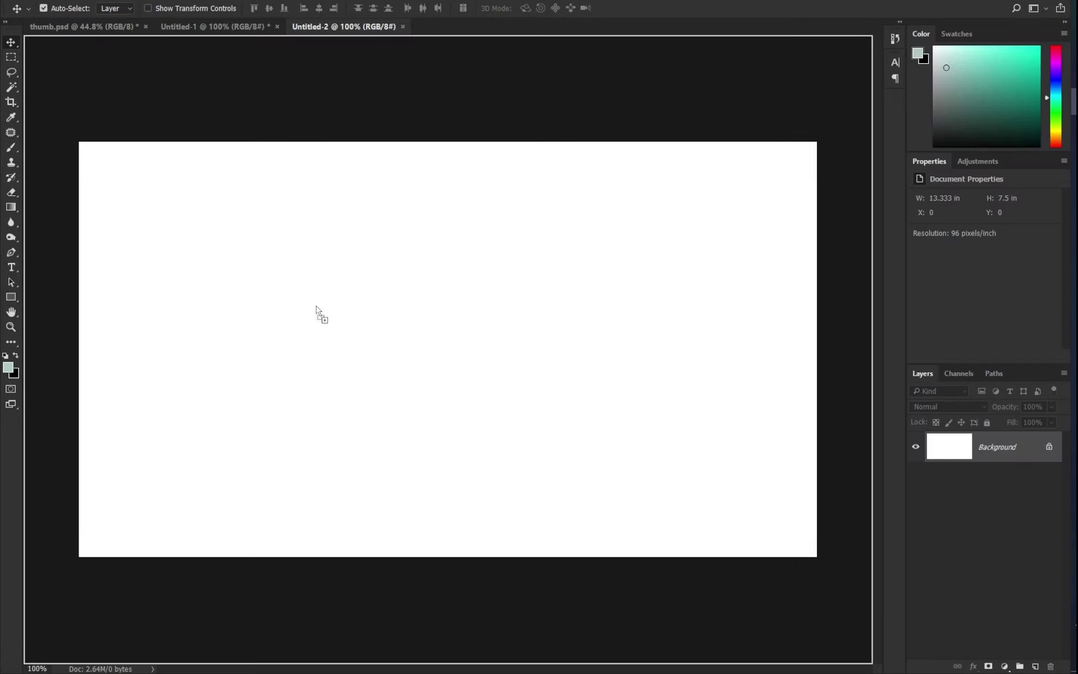
Place the exported frame Test mp4000.png into the new document so that it covers the whole canvas.
left_click_drag(318, 313, 333, 304)
left_click_drag(430, 320, 561, 364)
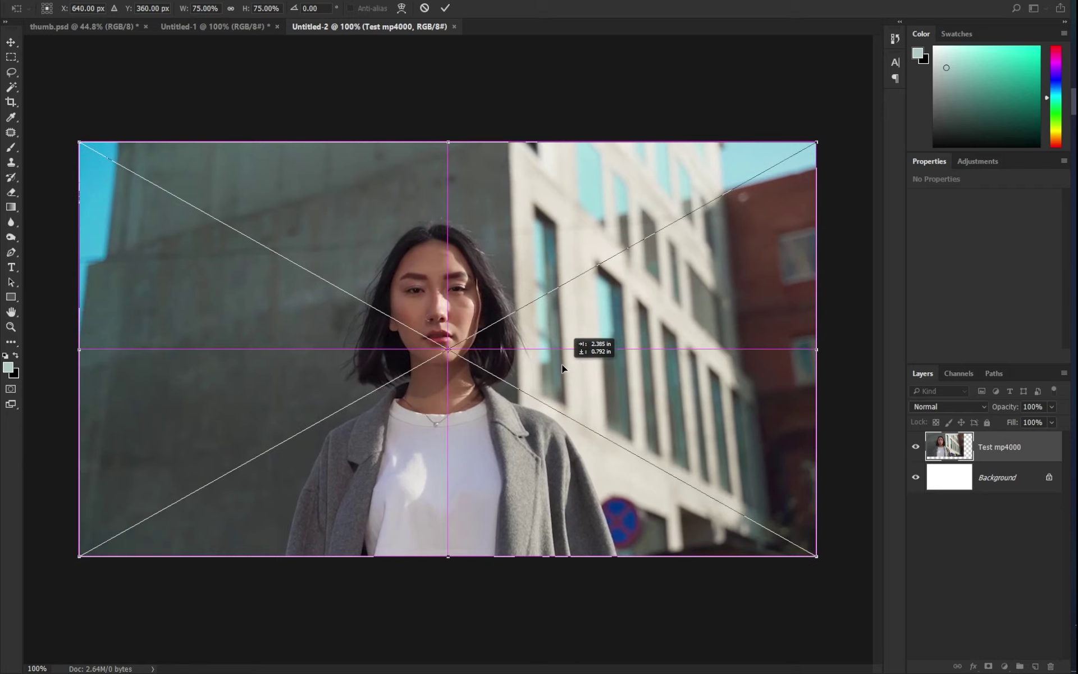
left_click(446, 7)
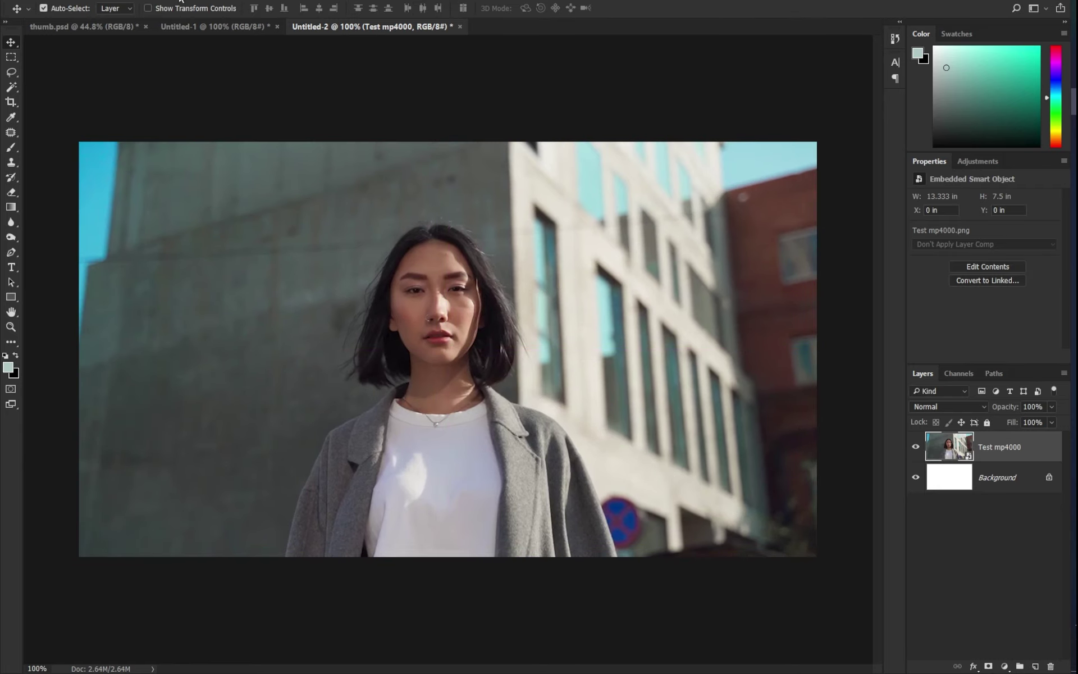
Apply the Oil Paint filter to the frame with Stylization 2.4, Cleanliness 2.1, Scale 2.0, Bristle Detail 0.1 and Lighting off.
left_click(181, 1)
mouse_move(223, 195)
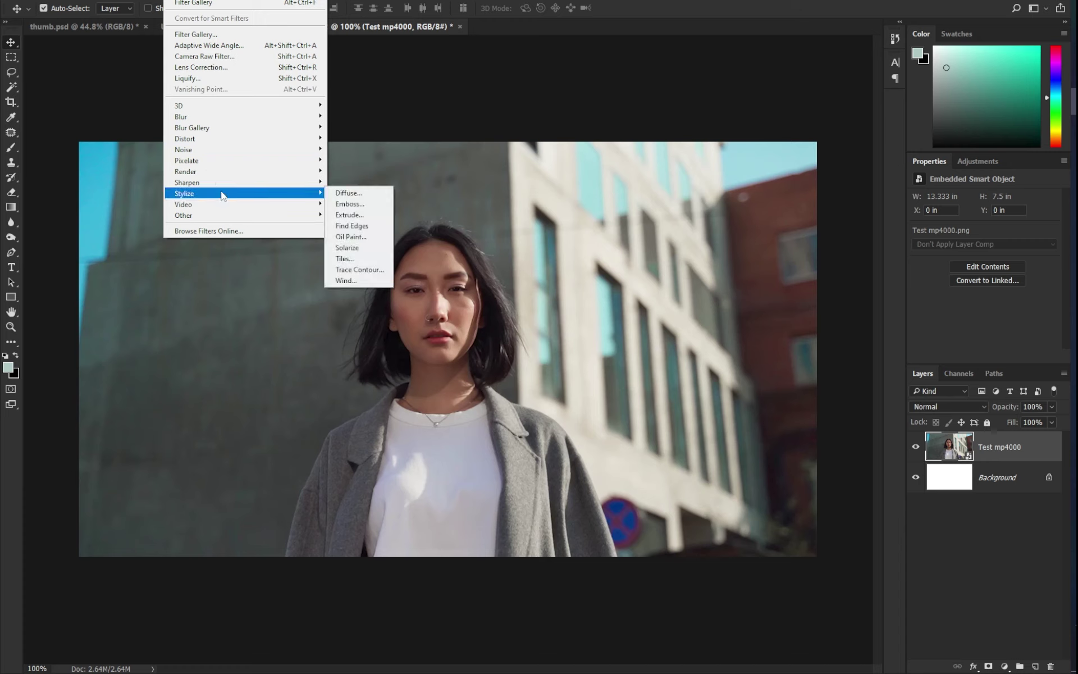
left_click(351, 237)
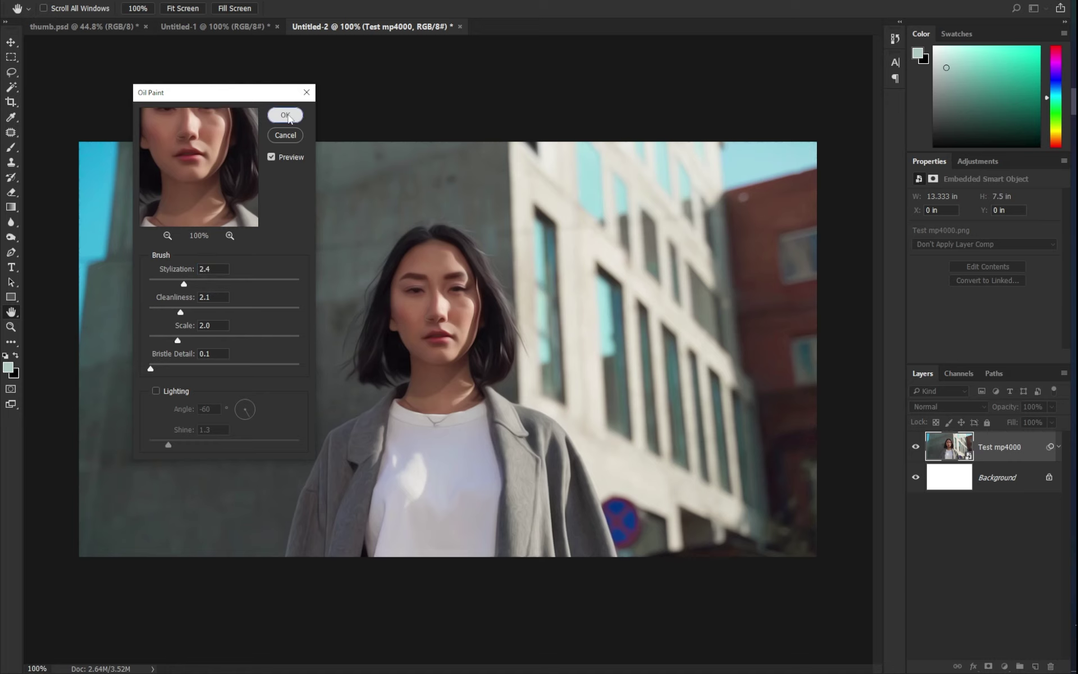
left_click(288, 116)
Apply the Filter Gallery's Poster Edges effect to the frame with Edge Thickness 0, Edge Intensity 0 and Posterization 6.
left_click(171, 0)
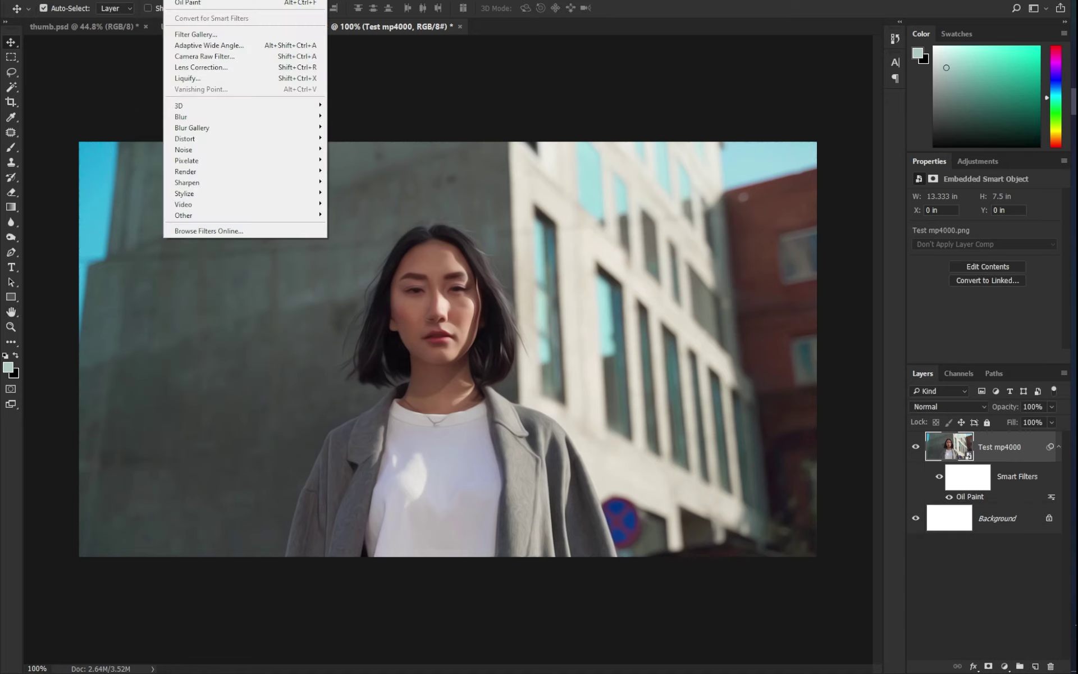
left_click(185, 36)
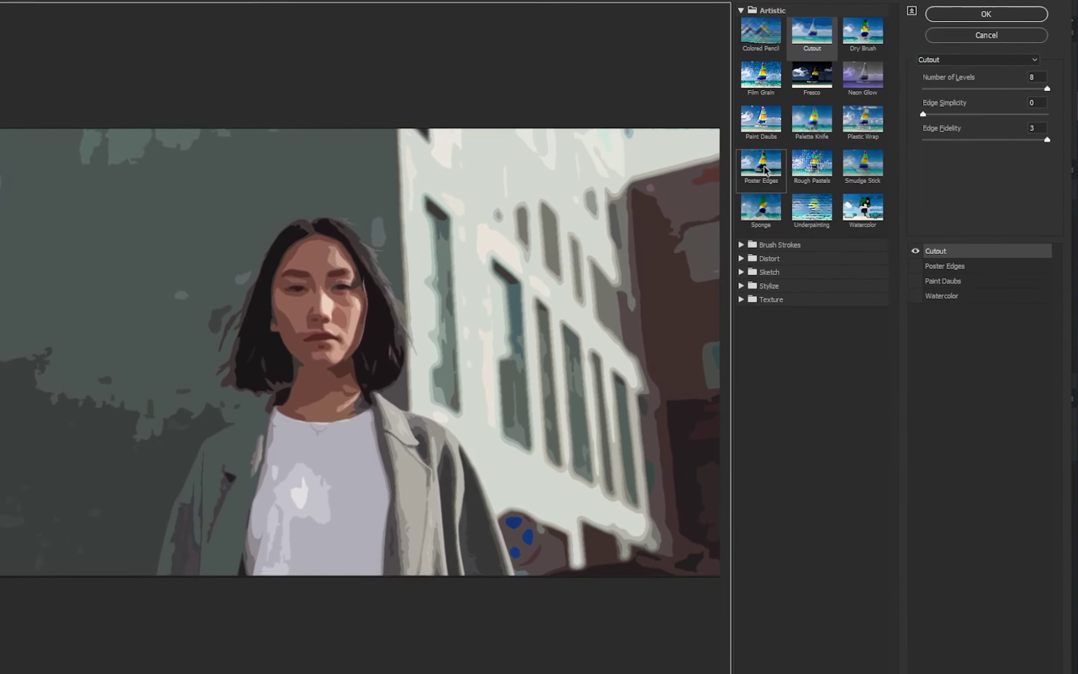
left_click(780, 160)
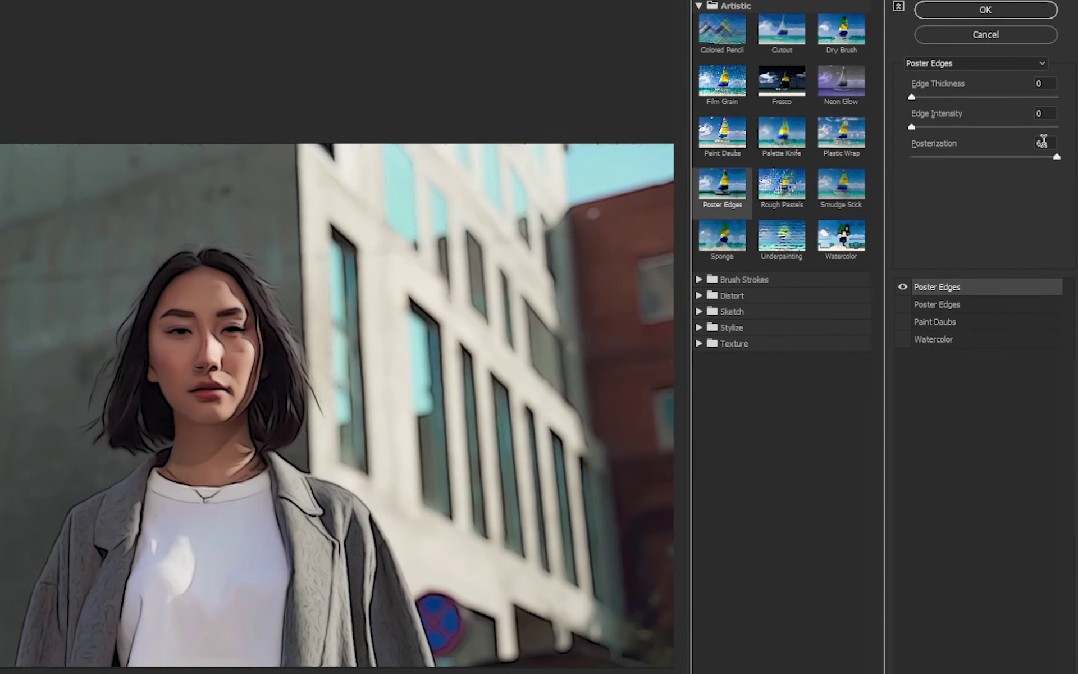
left_click(985, 13)
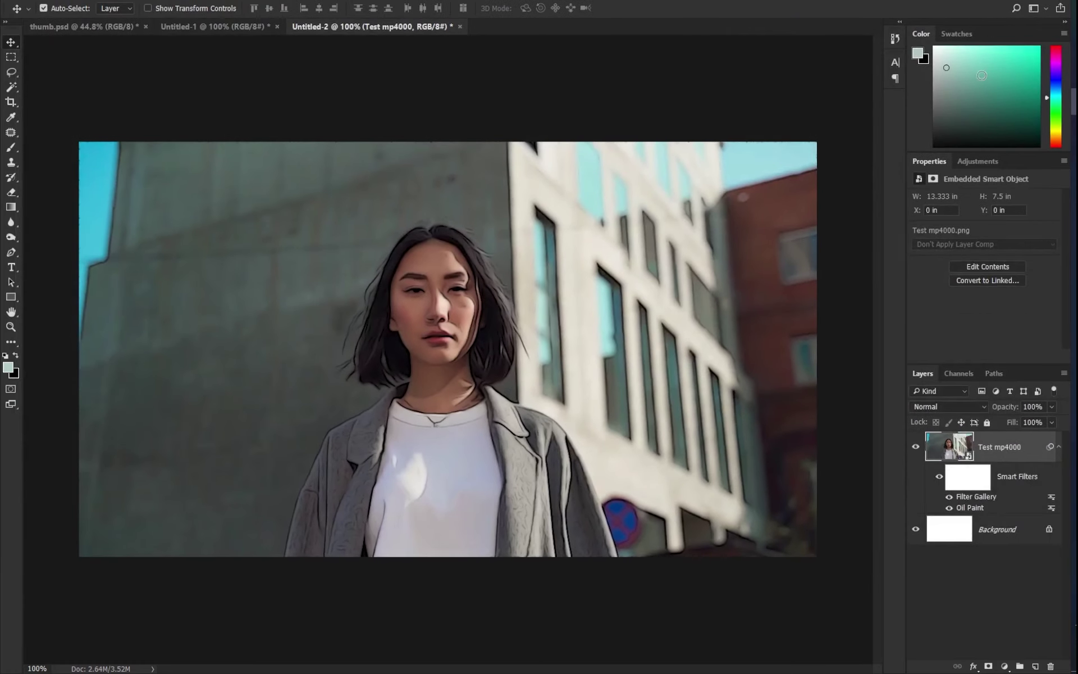
Add a second Filter Gallery effect, Cutout, with Number of Levels 8, Edge Simplicity 0 and Edge Fidelity 3.
left_click(183, 1)
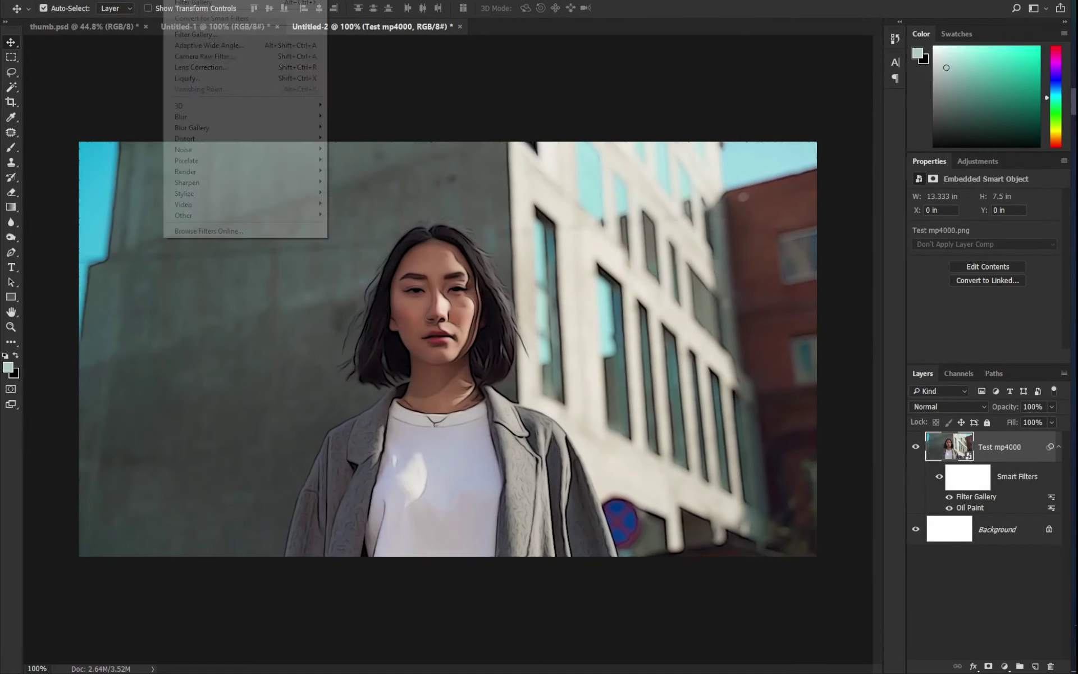
left_click(190, 36)
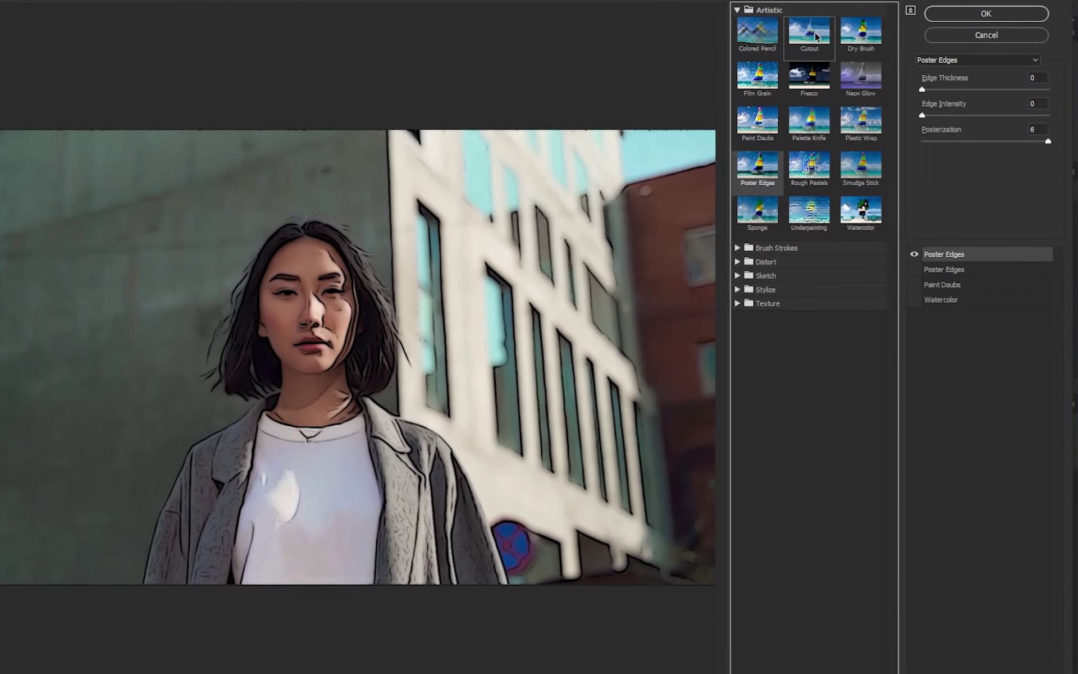
left_click(831, 35)
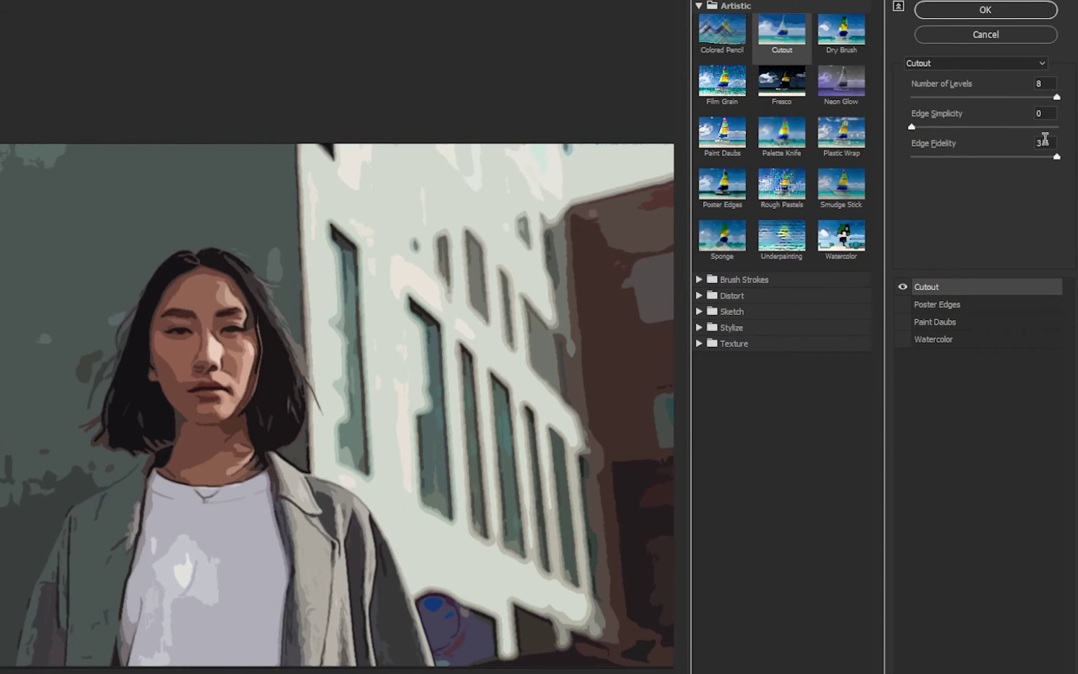
left_click(955, 14)
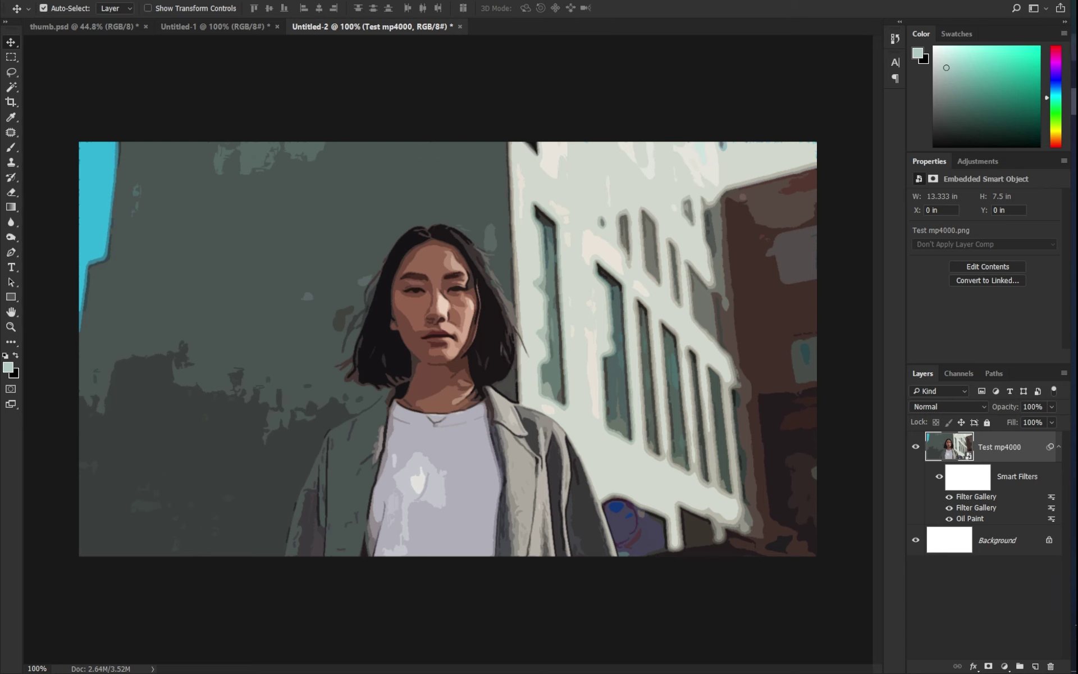
key("alt+Tab")
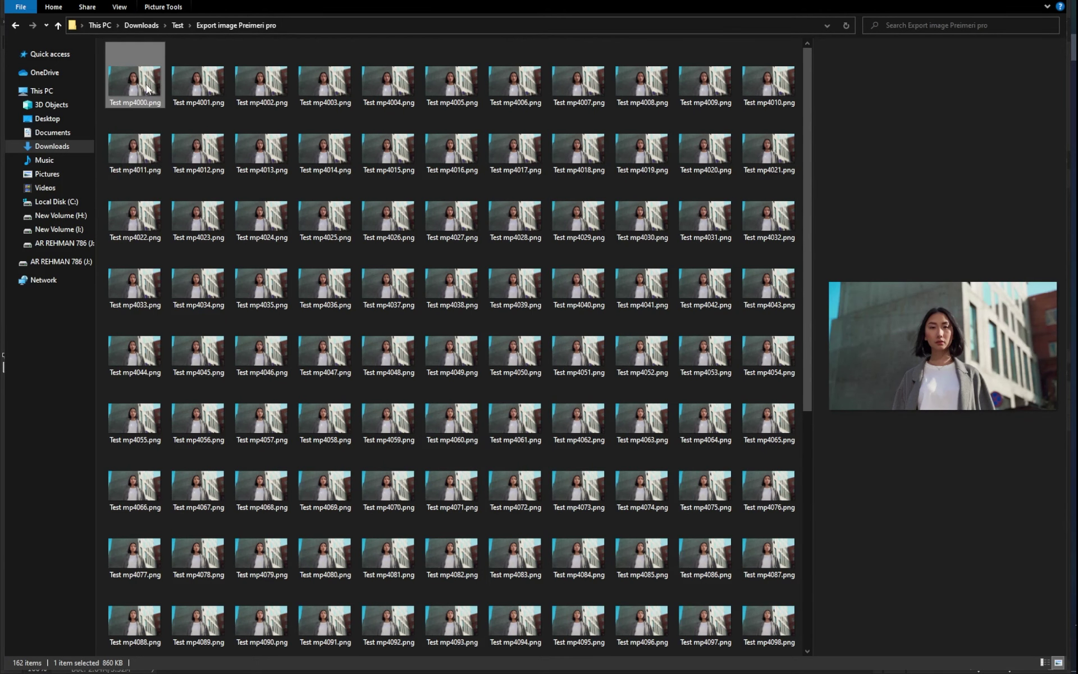
key("alt+Tab")
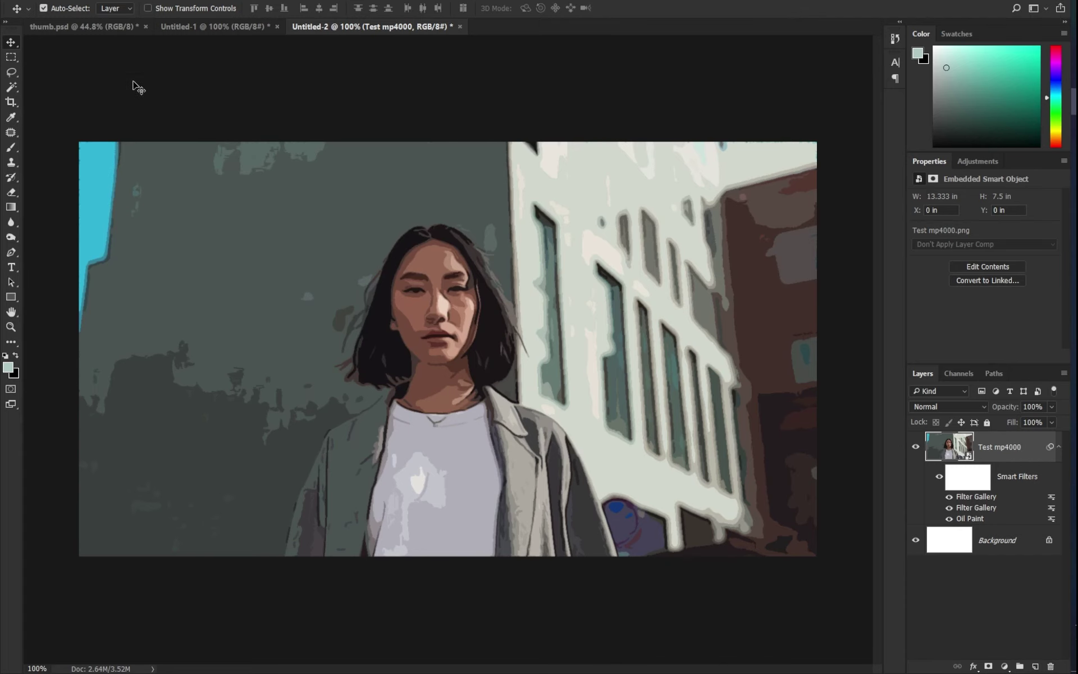
Quick-export the stylized frame as a PNG into a new folder named Reference Image inside Downloads\Test, keeping the suggested file name.
key("alt+f")
mouse_move(85, 147)
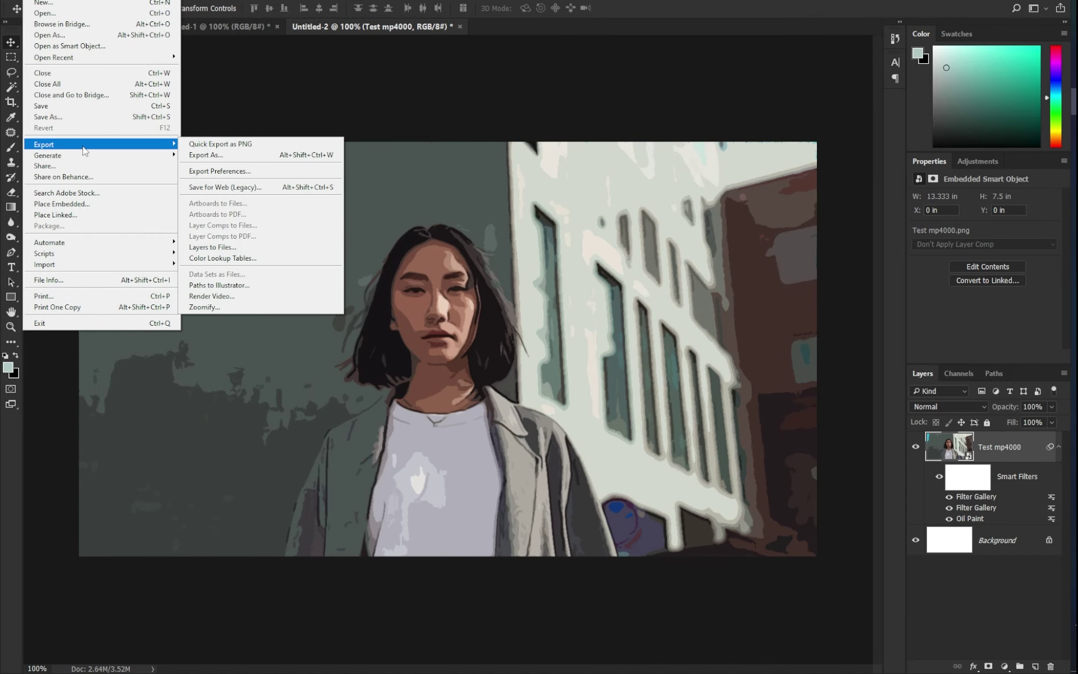
left_click(207, 143)
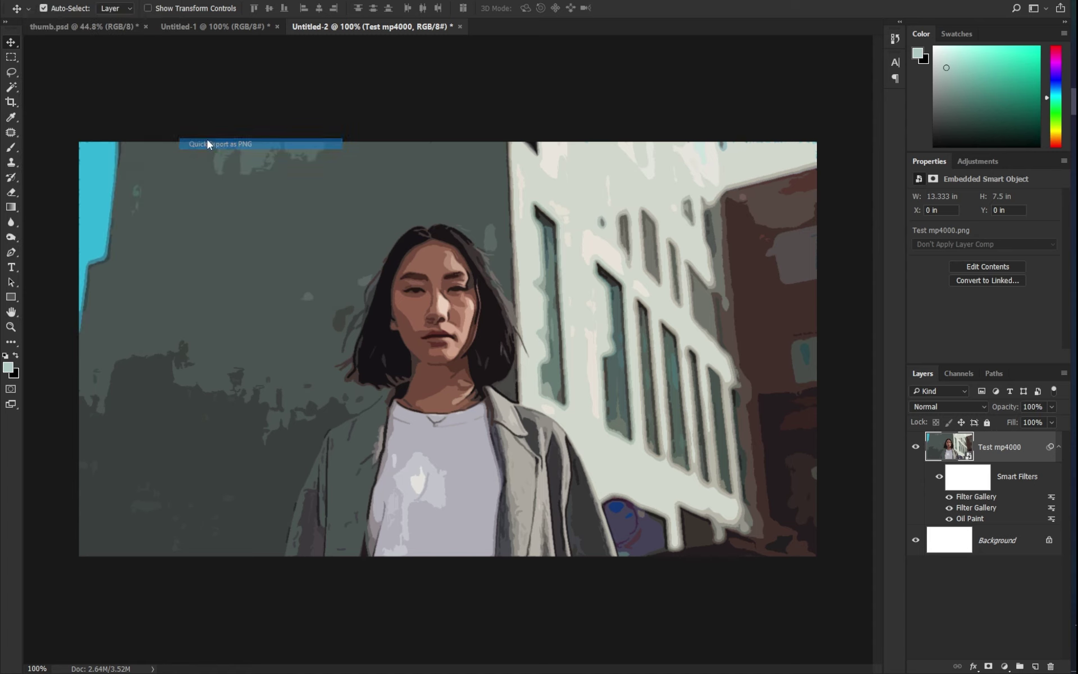
key("ctrl+shift+n")
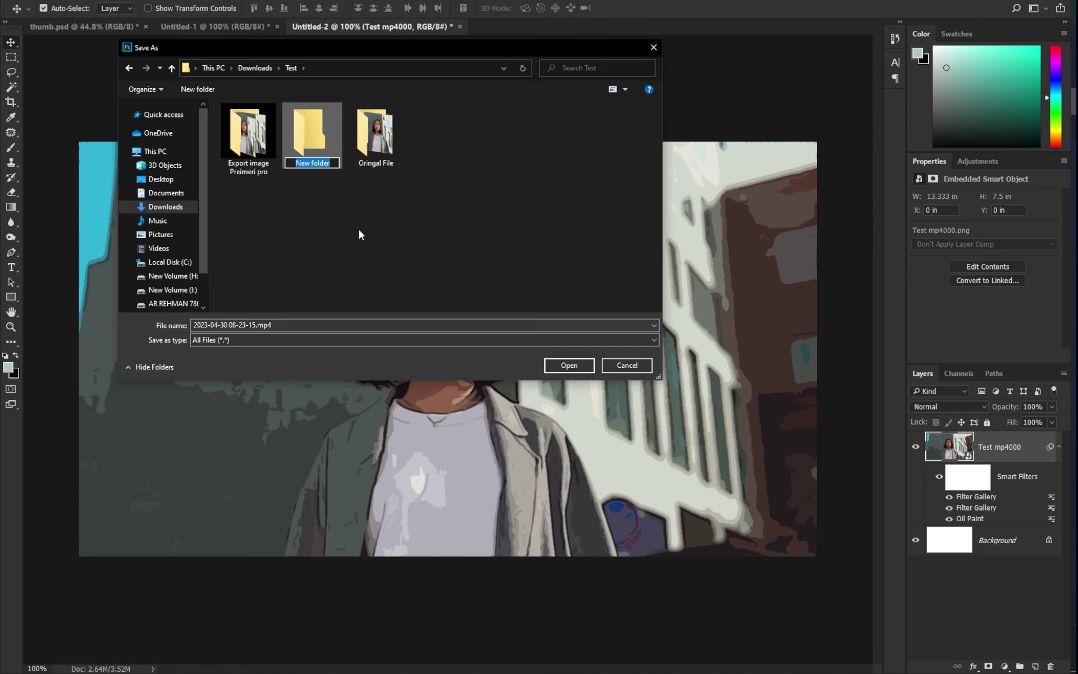
type("Reference Image")
key("Return")
key("Return")
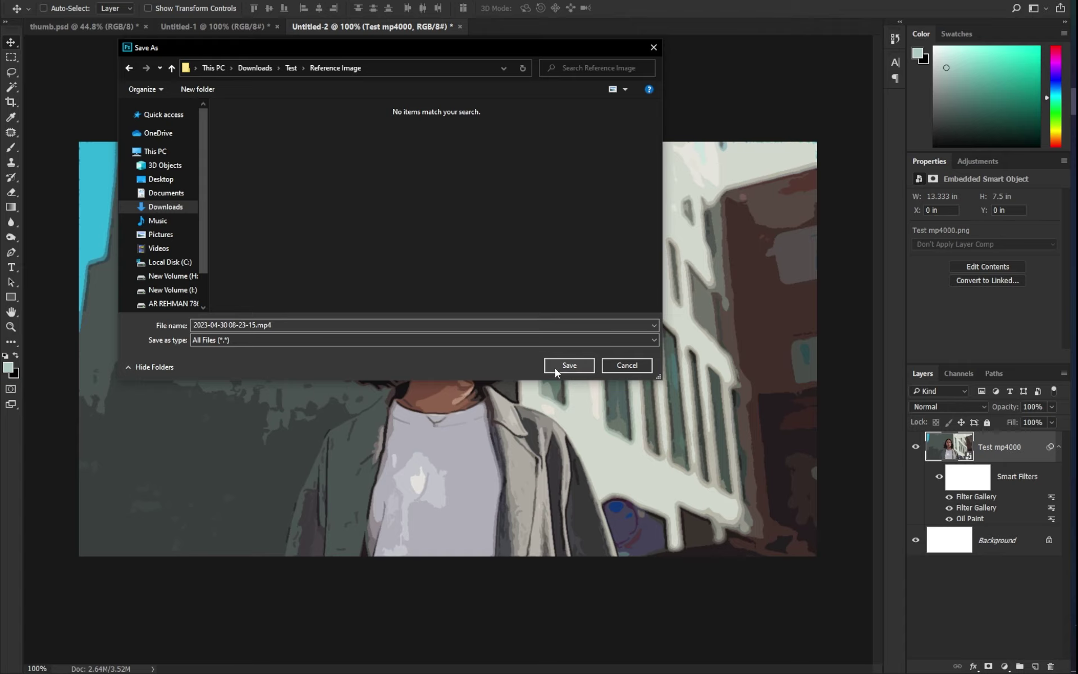
left_click(569, 365)
Switch to File Explorer, open the exported PNG from the Reference Image folder and inspect the cartoon effect on the face up close.
key("alt+Tab")
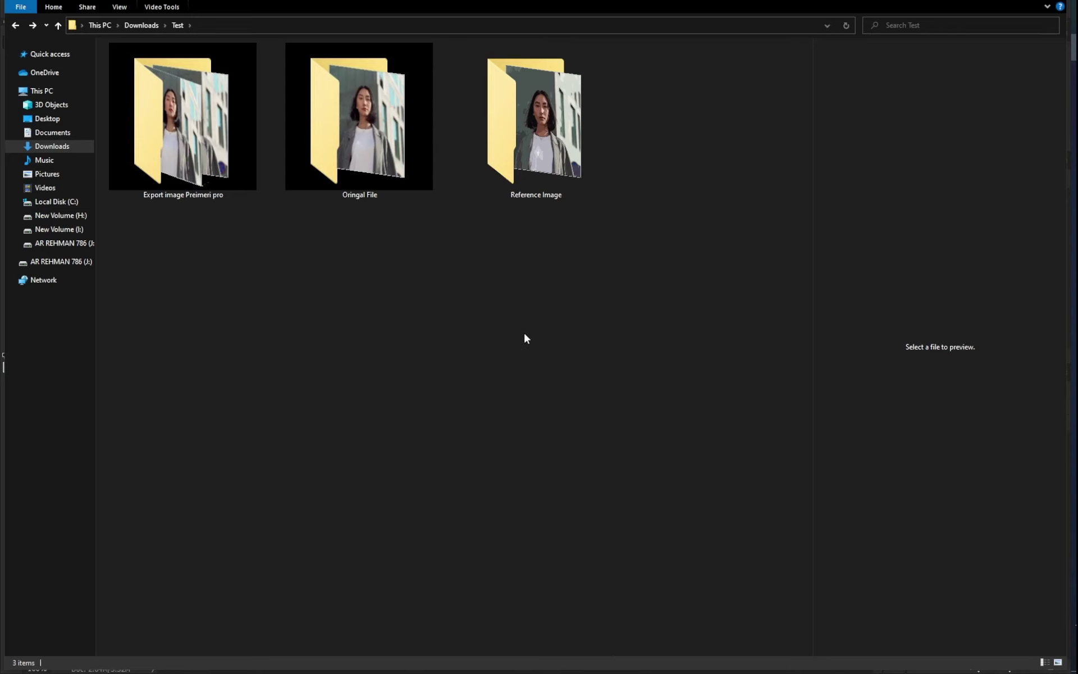
double_click(537, 168)
double_click(138, 90)
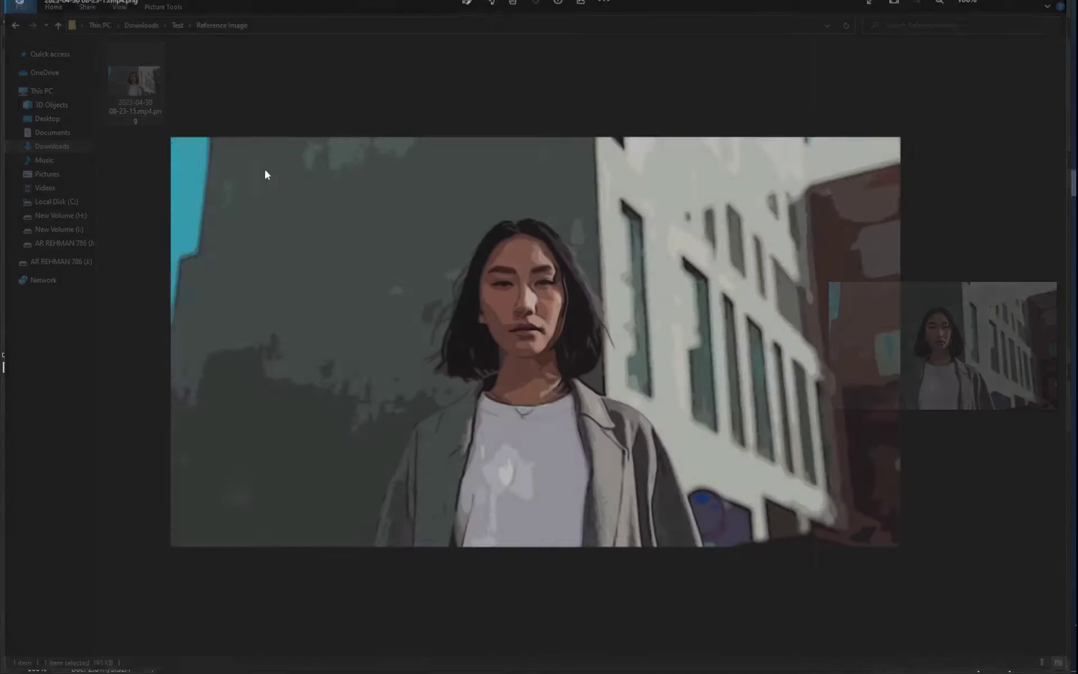
scroll(534, 366, "up", 5)
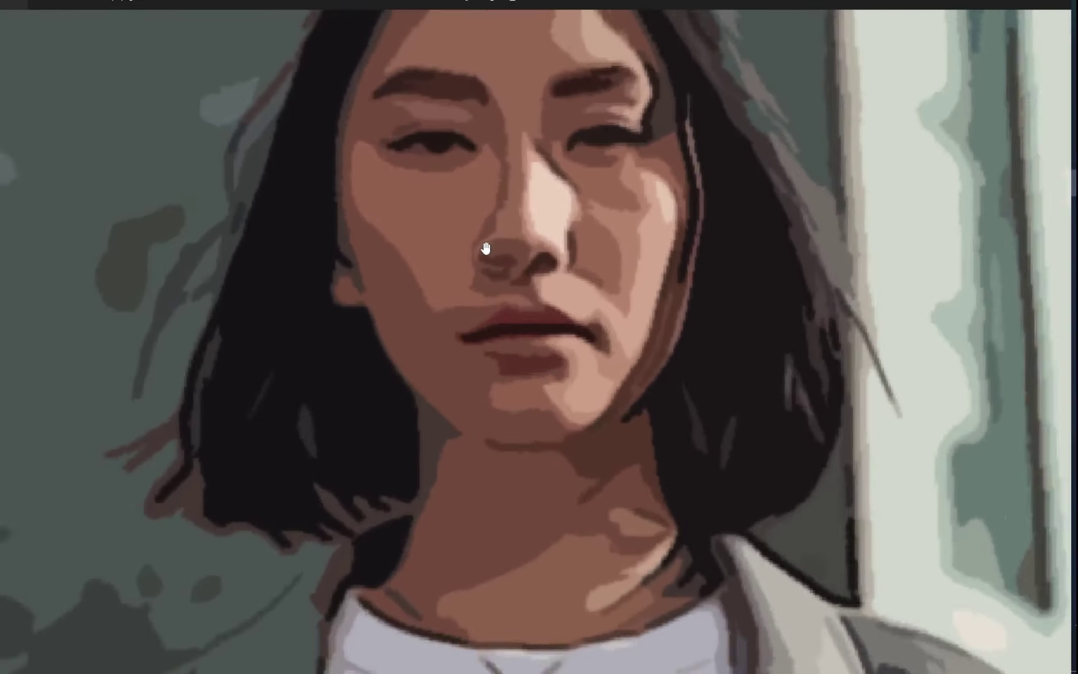
scroll(519, 281, "down", 5)
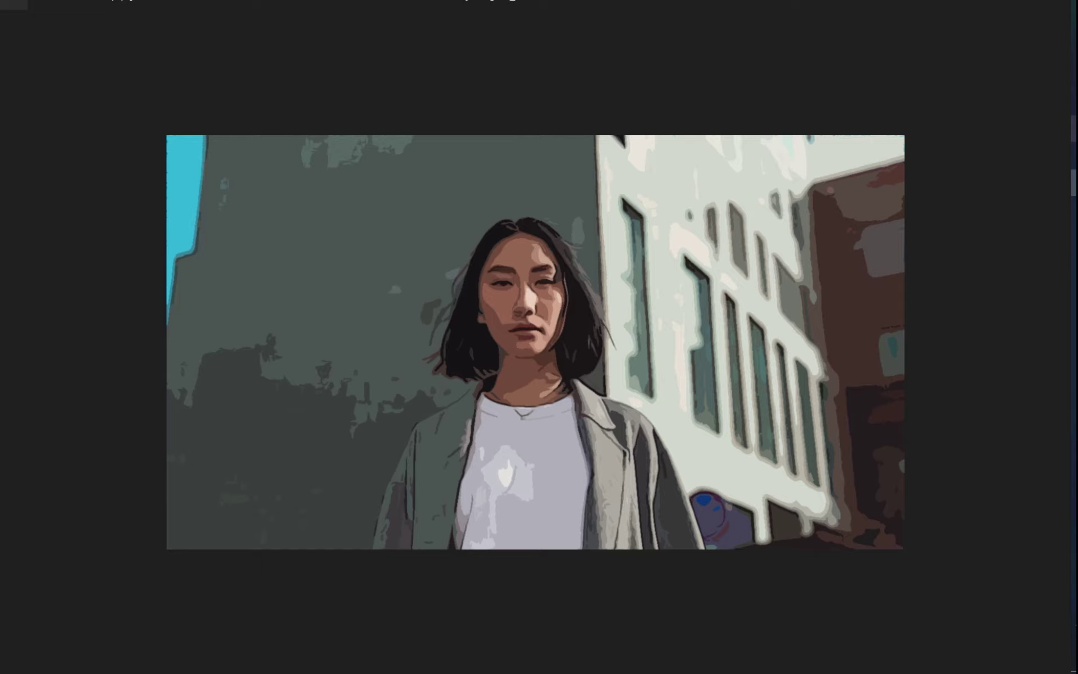
Switch to Picsart in the browser and look through its Magic effects.
key("alt+Tab")
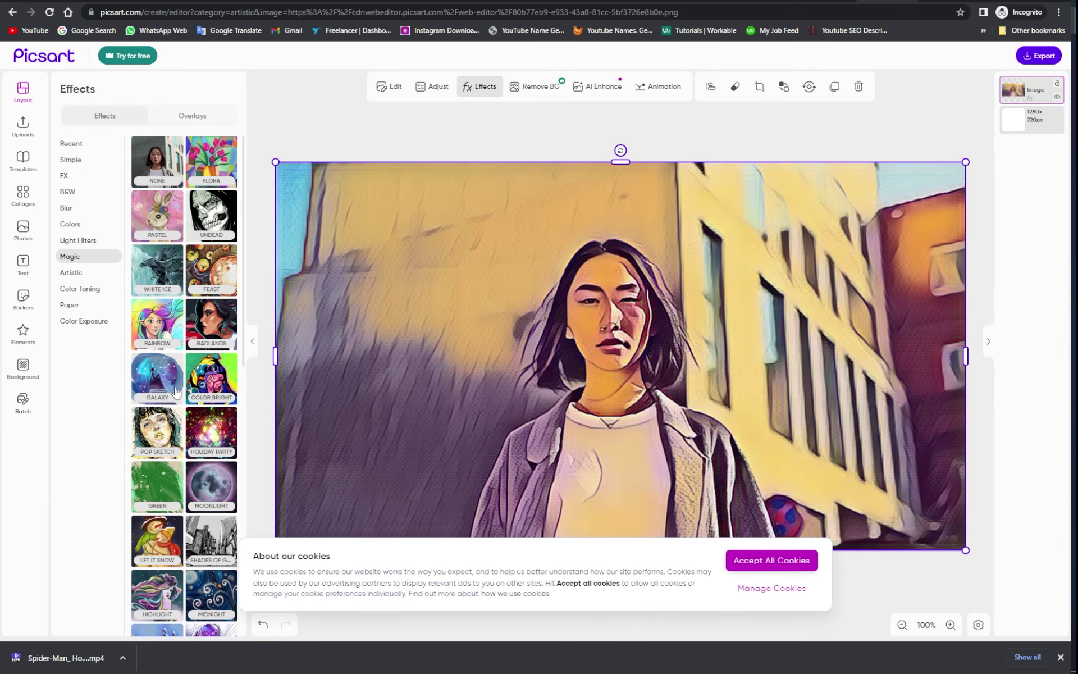
scroll(173, 297, "down", 7)
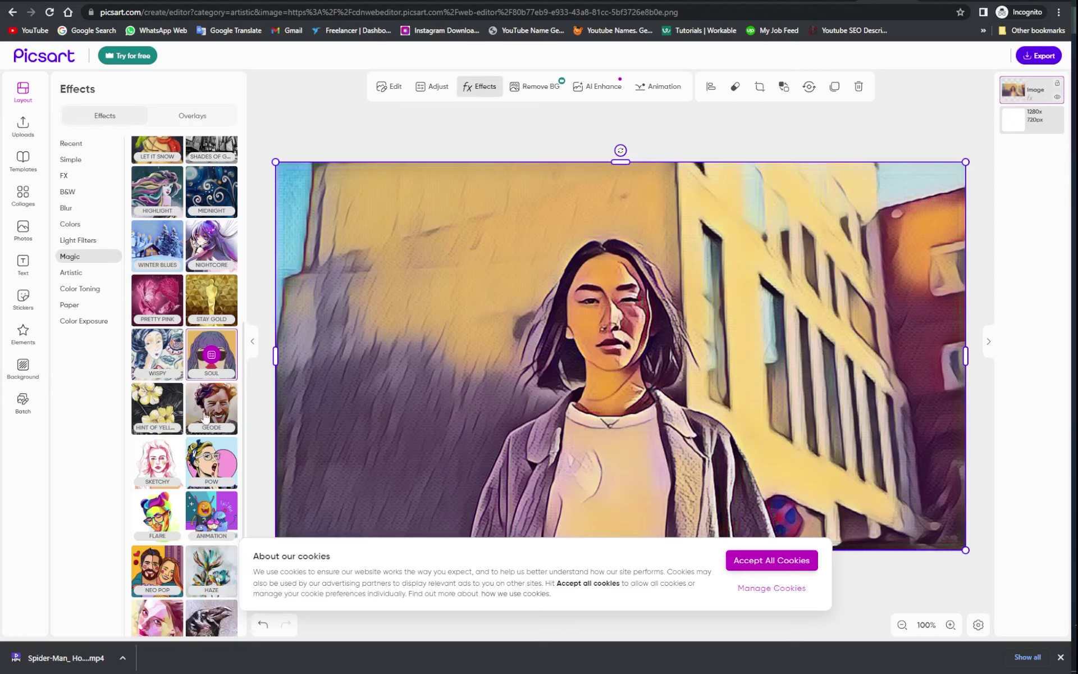
Switch to File Explorer and copy the file name of the first frame, Test mp4000.png, in the Export image Preimeri pro folder.
key("alt+Tab")
key("alt+Up")
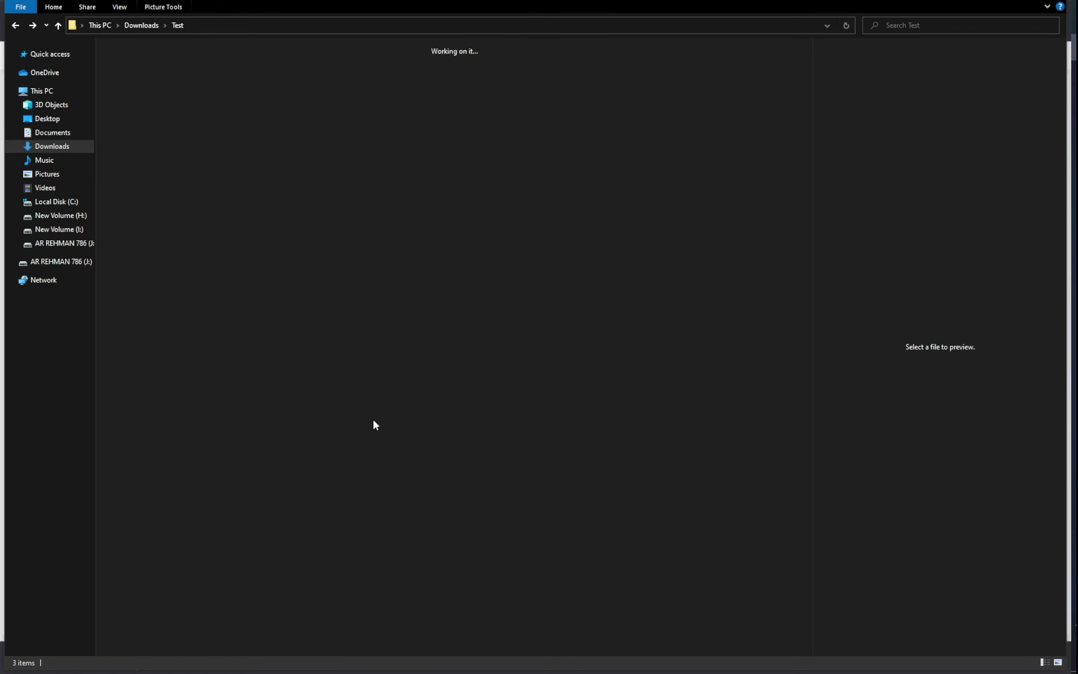
double_click(178, 123)
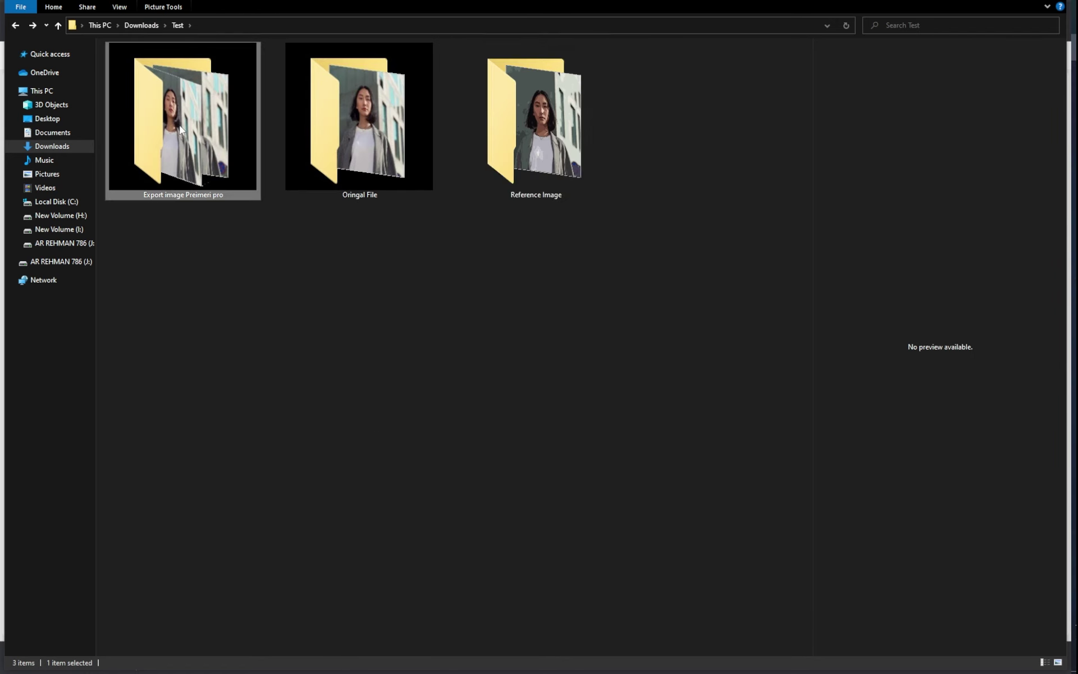
left_click(136, 86)
key("F2")
key("ctrl+c")
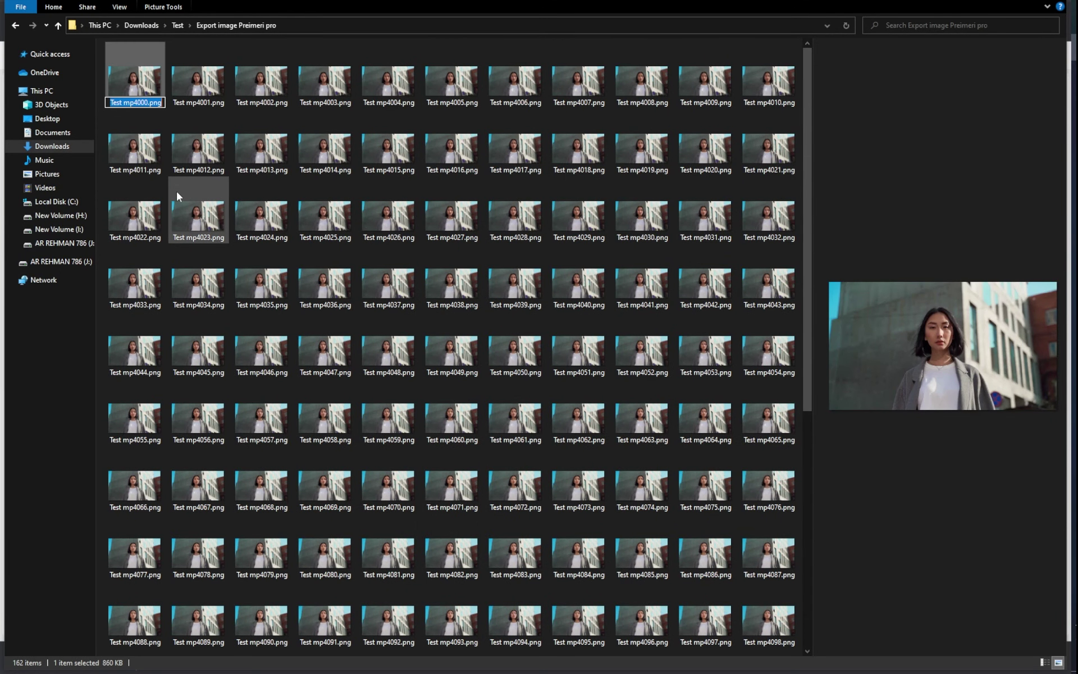
Rename the stylized PNG in the Reference Image folder as Test mp4000.png using the copied name, and return to the Test folder.
key("alt+Up")
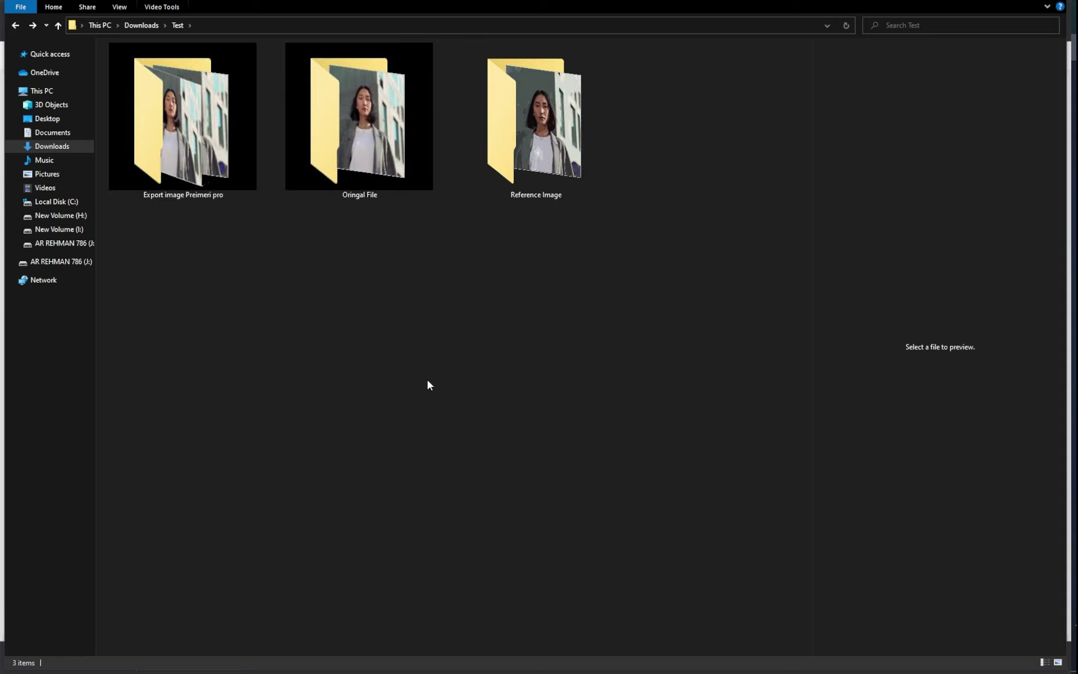
double_click(528, 147)
left_click(148, 107)
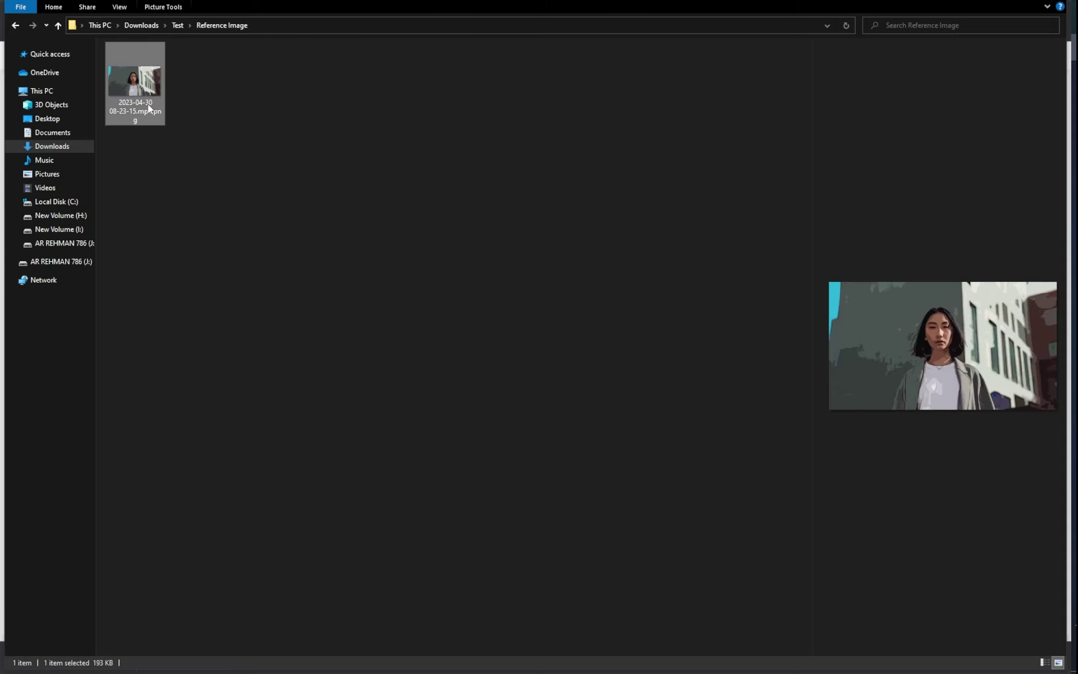
key("F2")
key("ctrl+v")
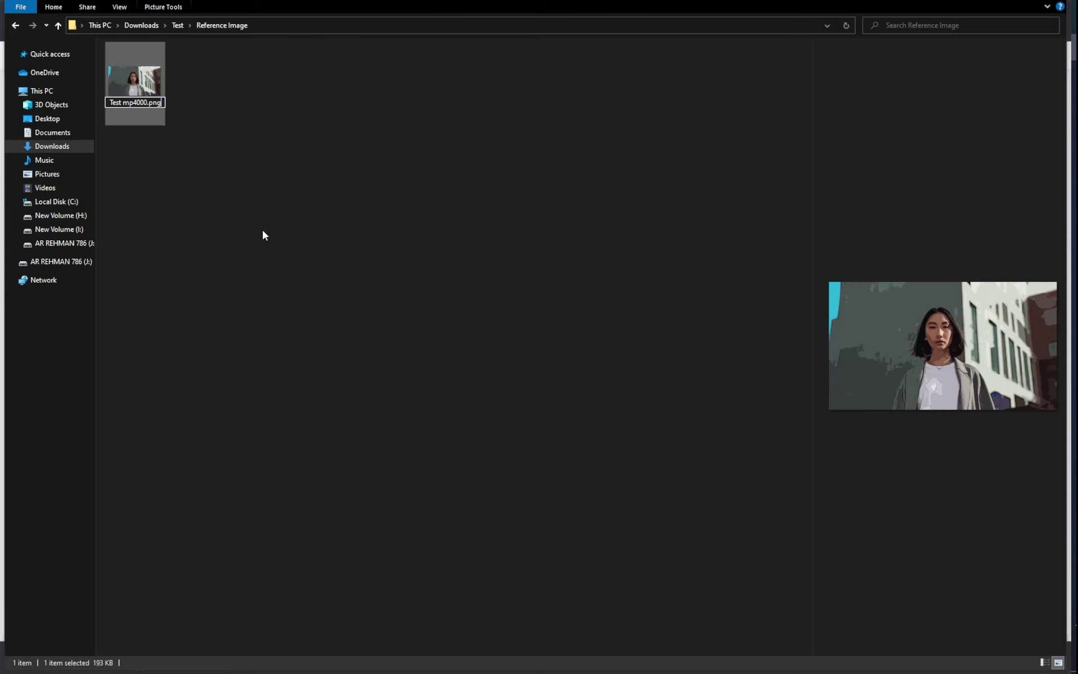
left_click(269, 235)
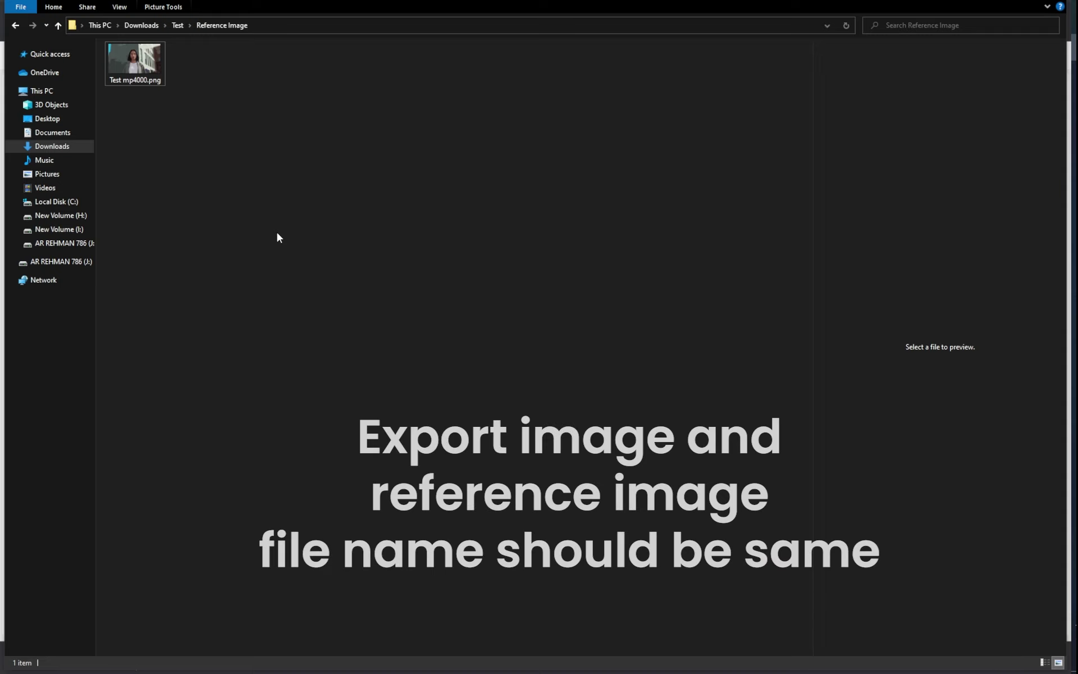
key("alt+Up")
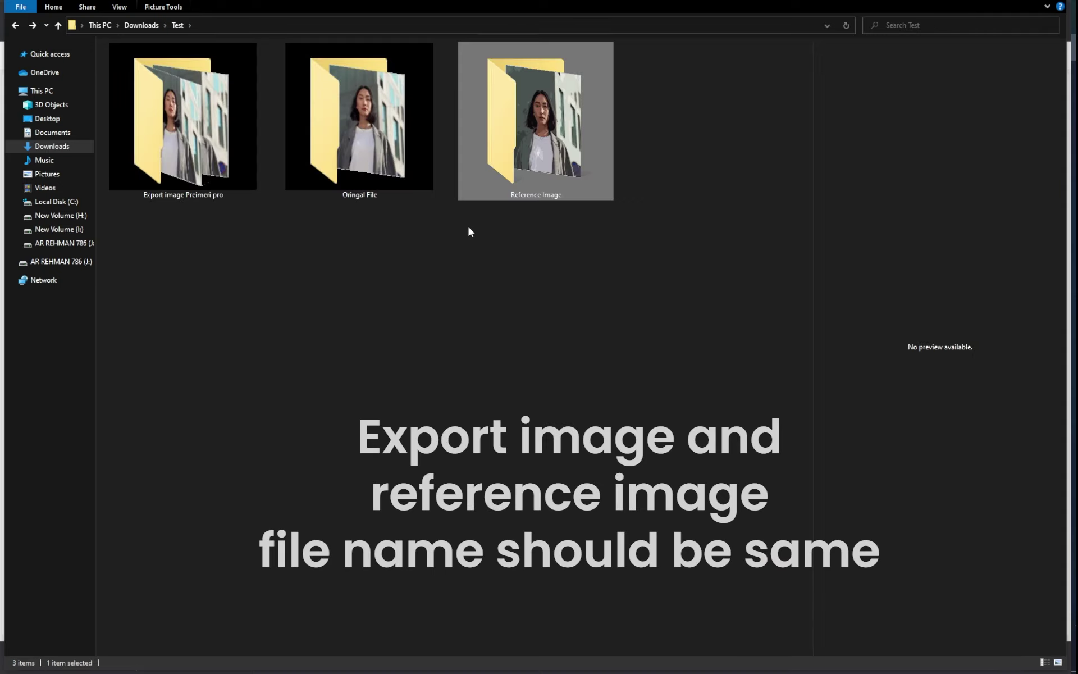
Launch EbSynth.exe from the EbSynth-Beta-Win folder and move its window to the middle of the screen.
mouse_move(553, 127)
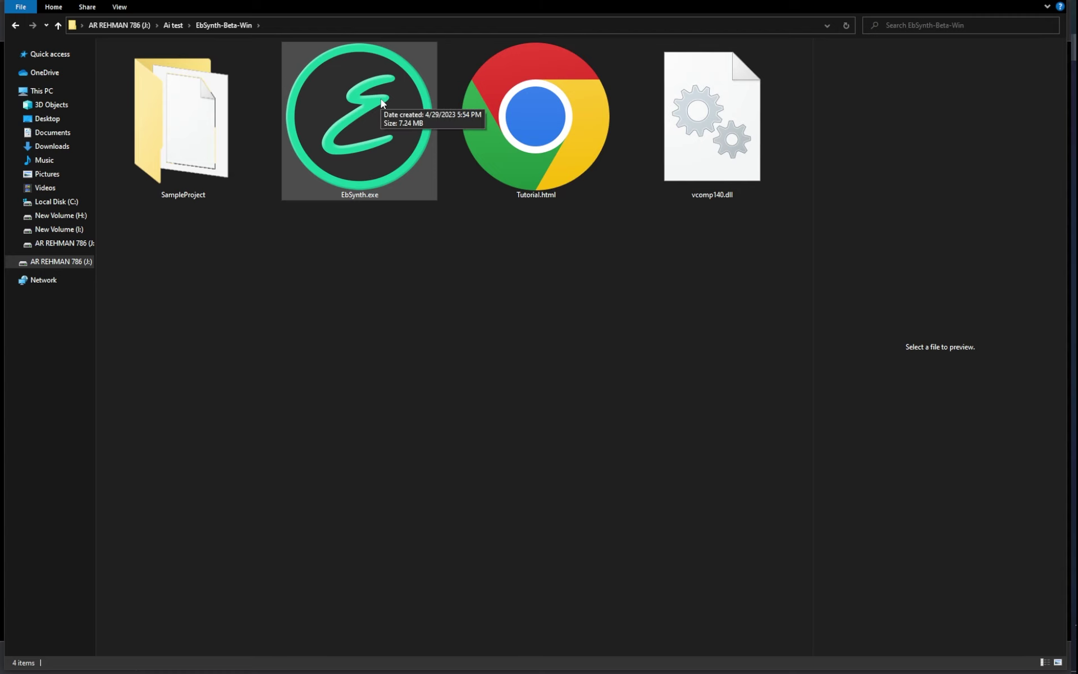
right_click(336, 98)
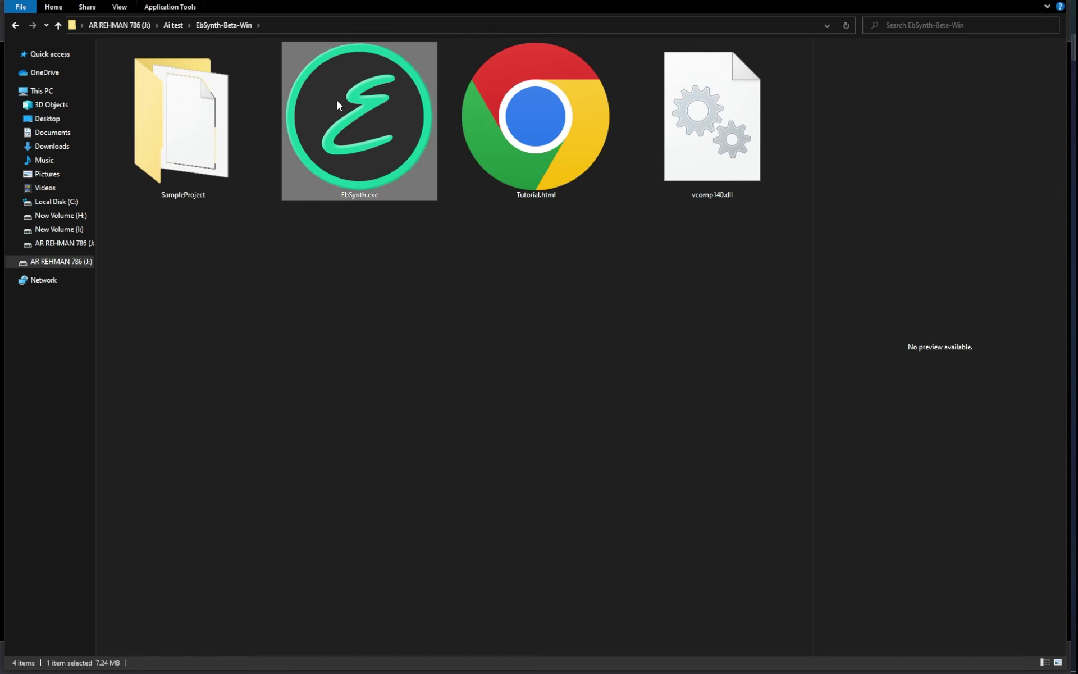
left_click(360, 112)
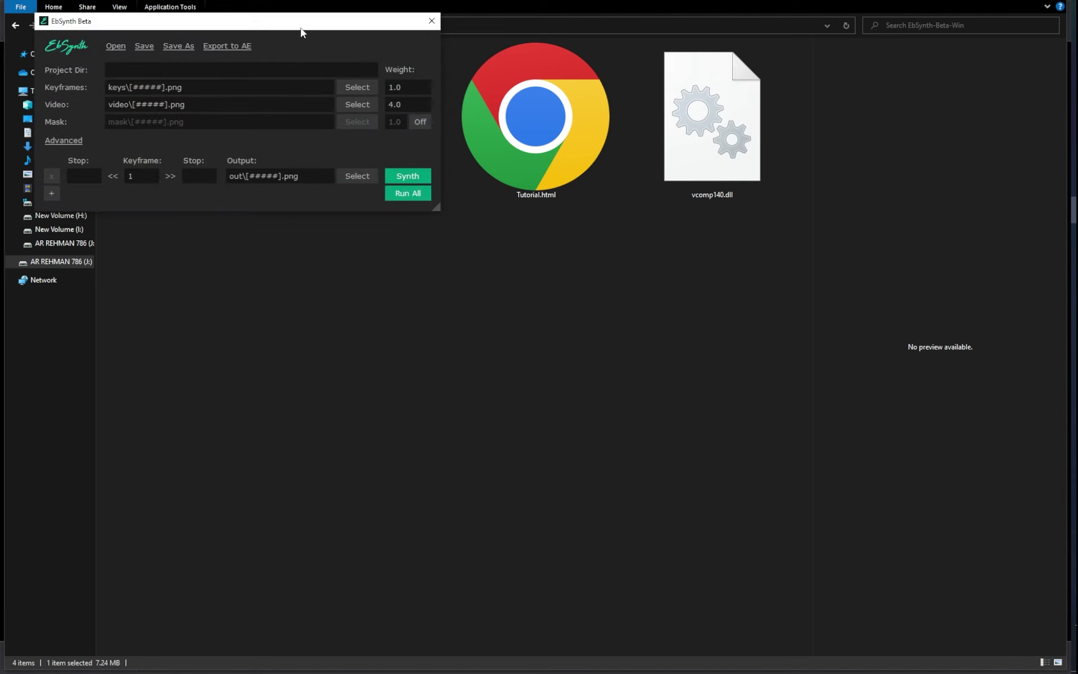
left_click_drag(306, 26, 528, 281)
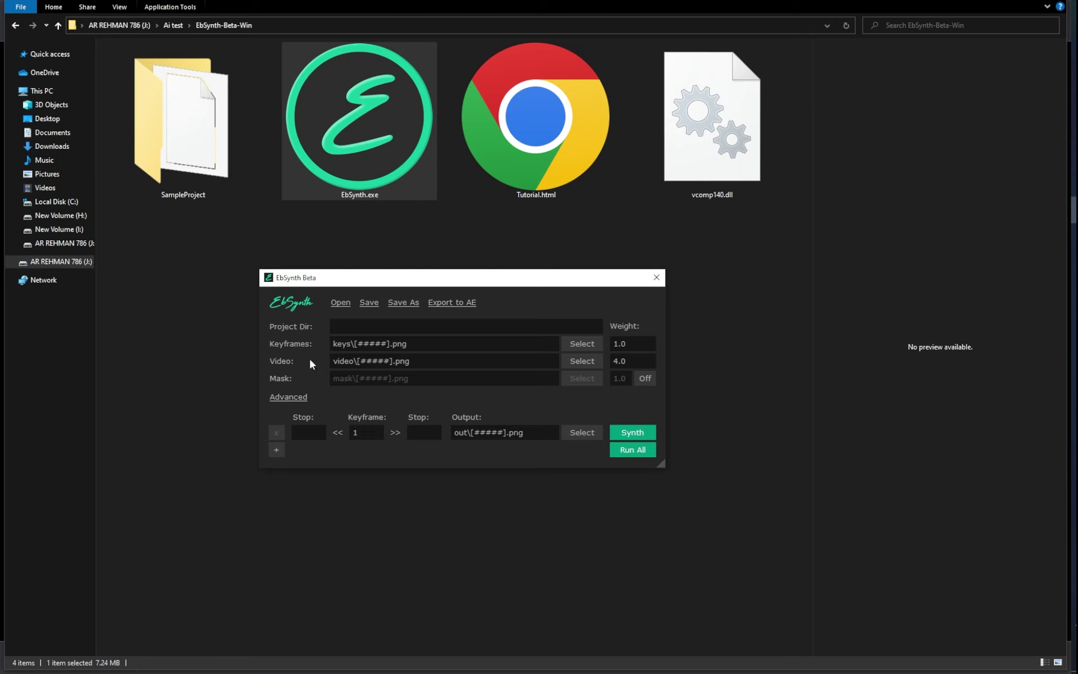
left_click(408, 343)
left_click(416, 358)
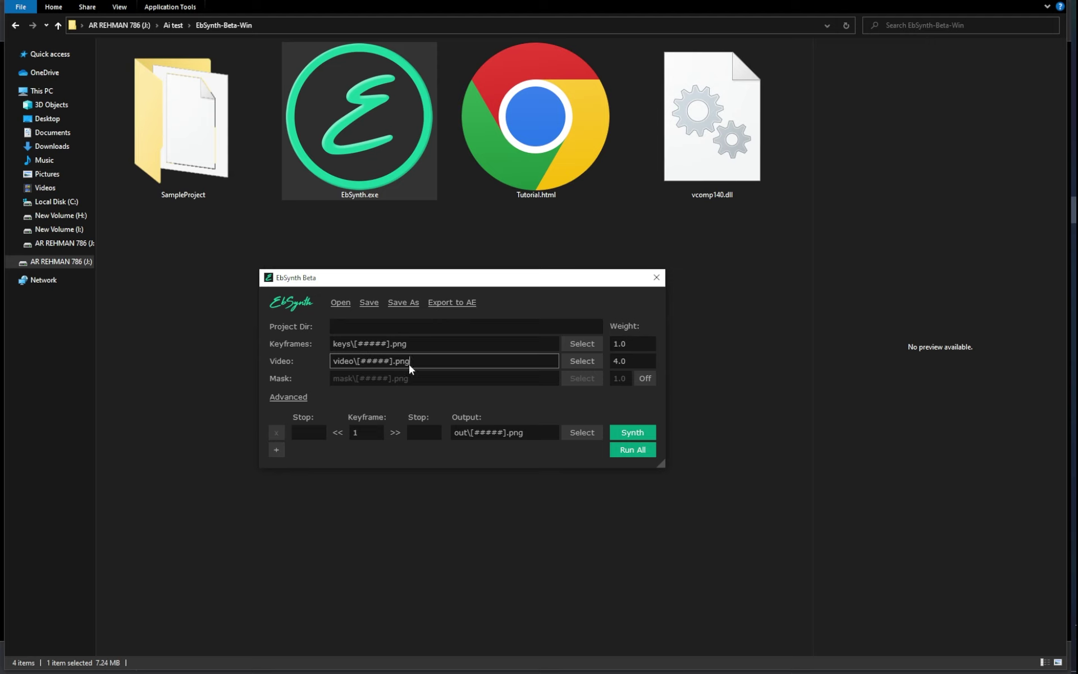
left_click(360, 433)
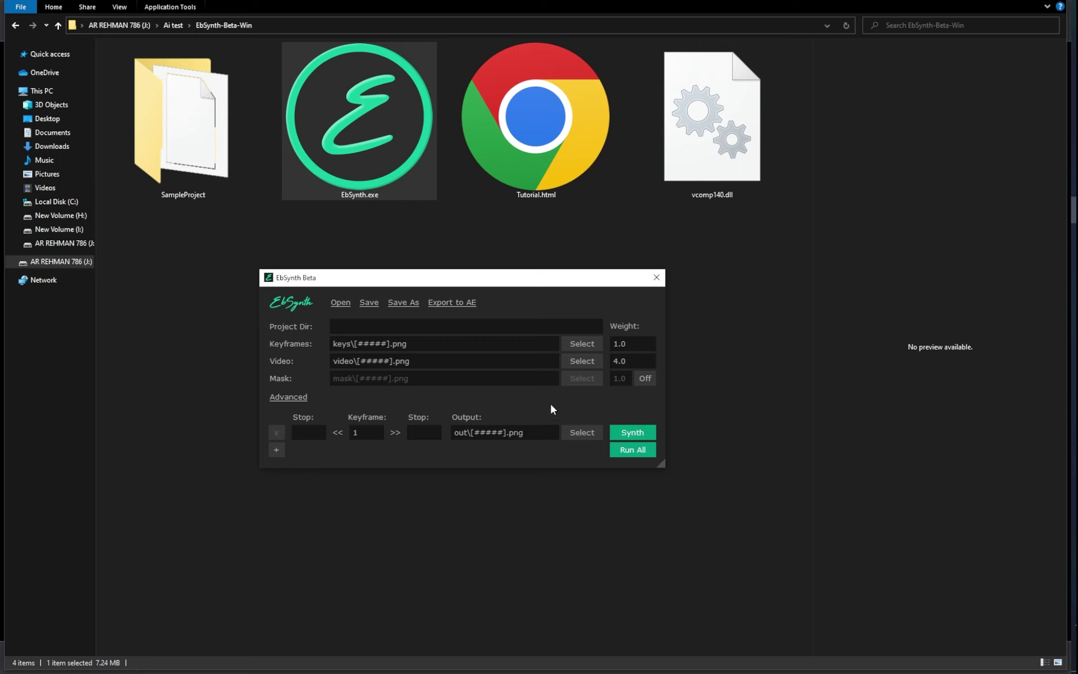
Set the project's keyframes to Test mp4000.png from the Reference Image folder.
left_click(579, 345)
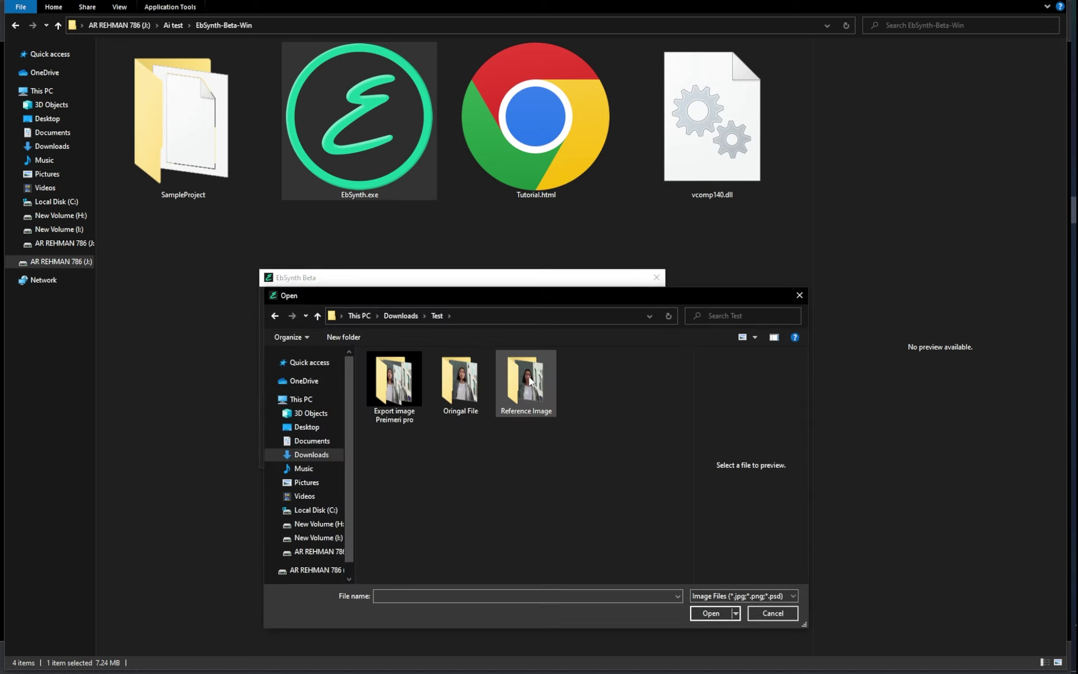
double_click(525, 382)
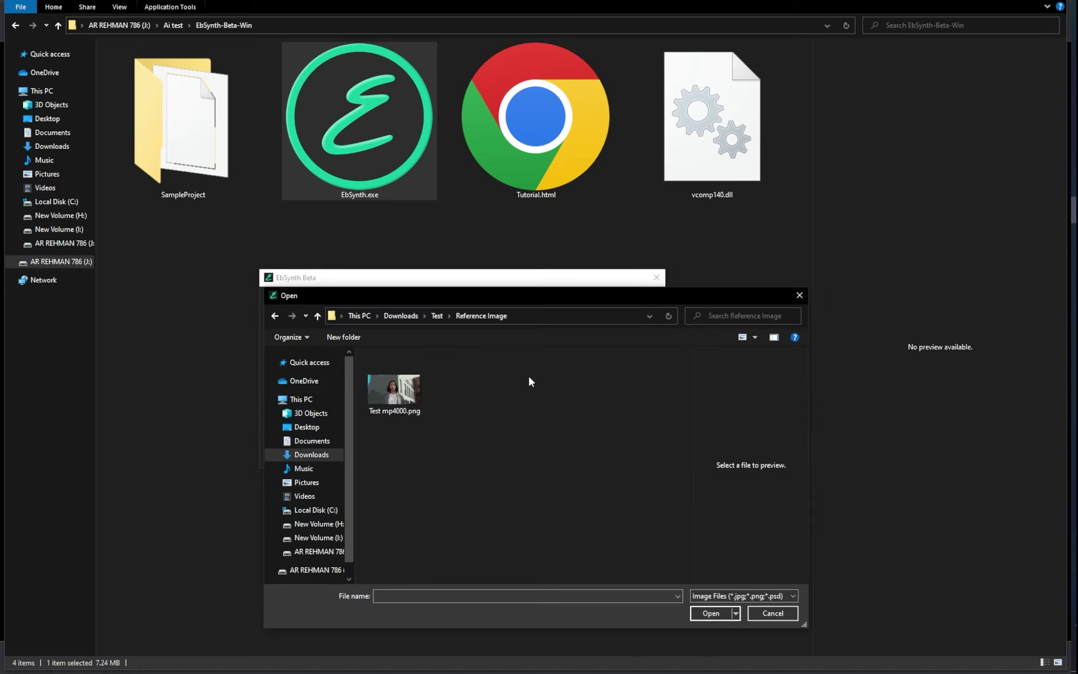
double_click(405, 389)
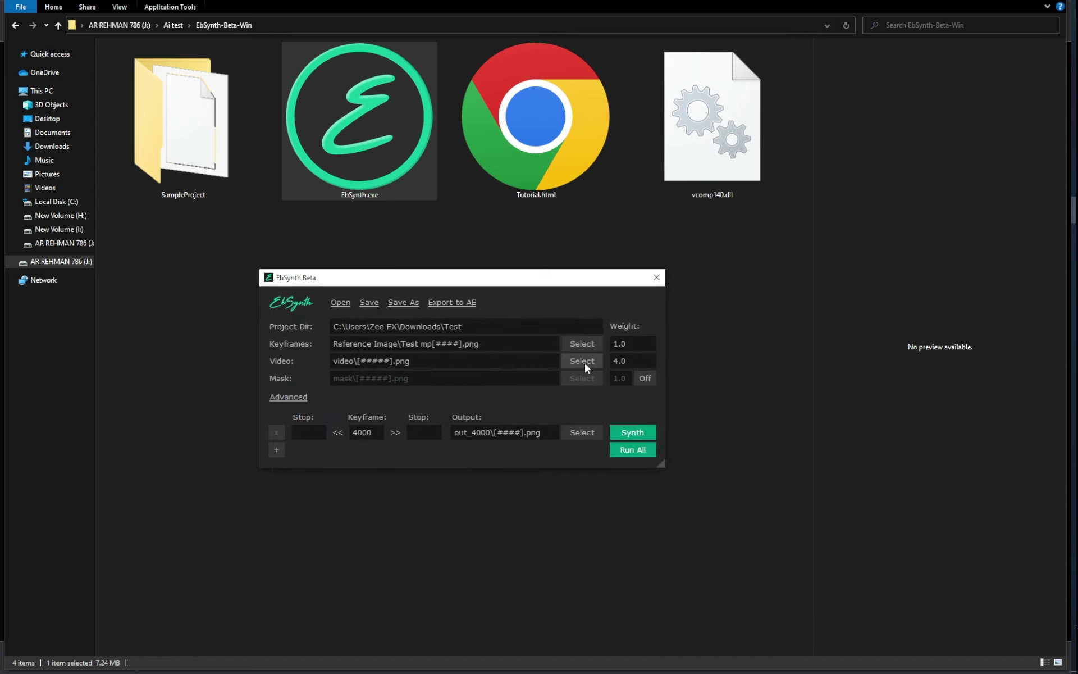
Set the project's video source to the frame sequence starting with Test mp4000.png in the Export image Preimeri pro folder.
left_click(584, 362)
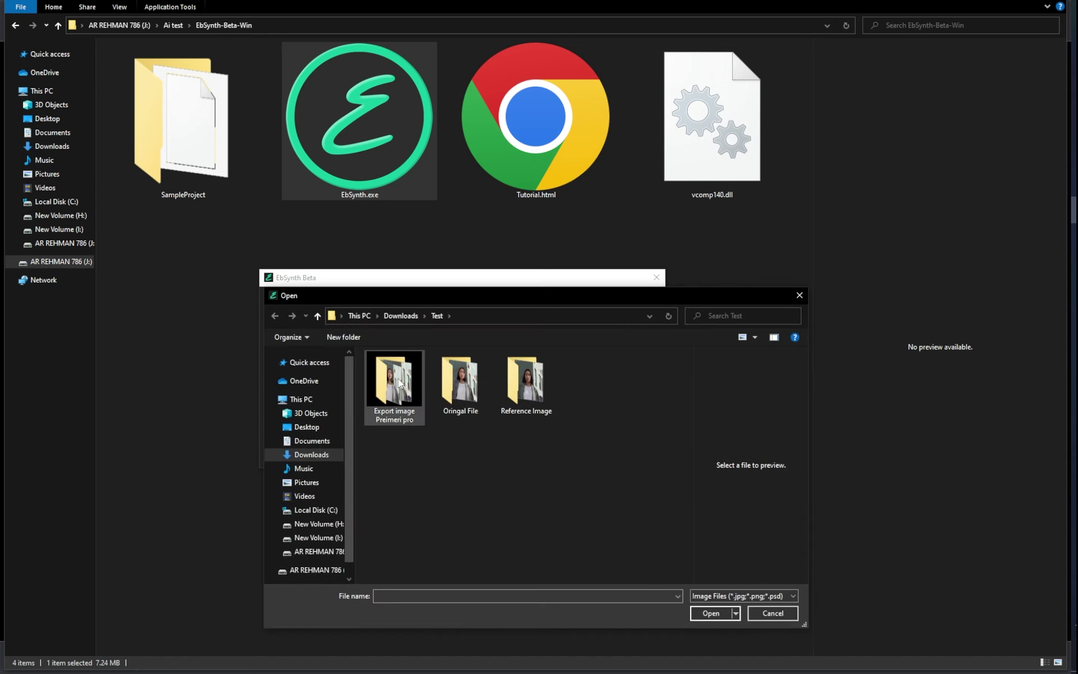
double_click(399, 384)
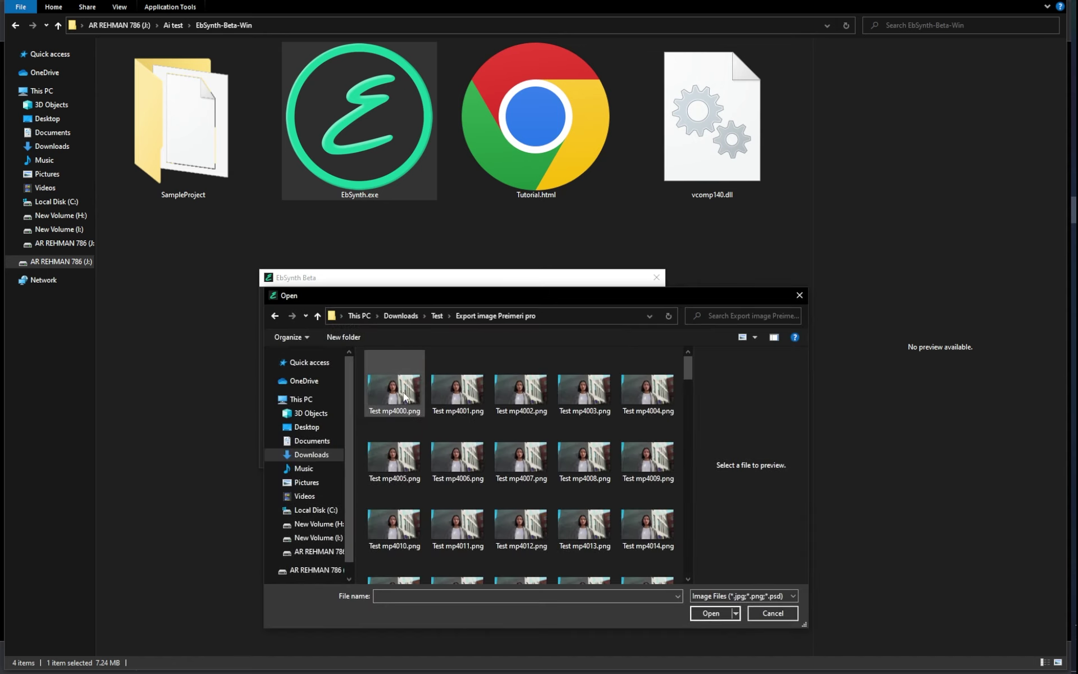
left_click(405, 393)
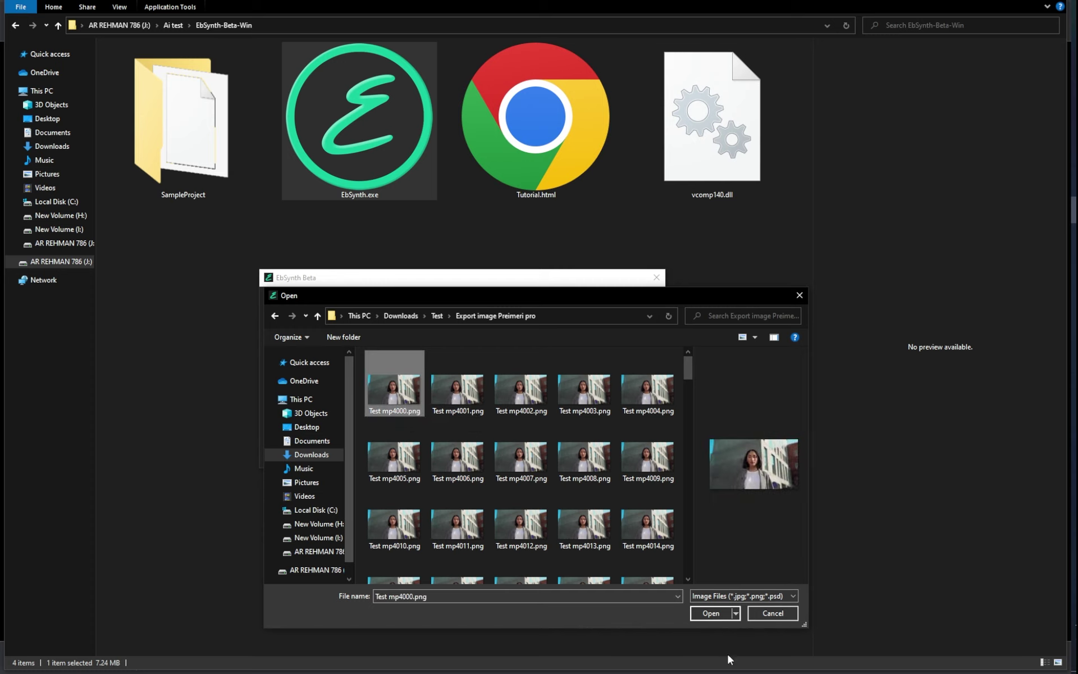
left_click(710, 613)
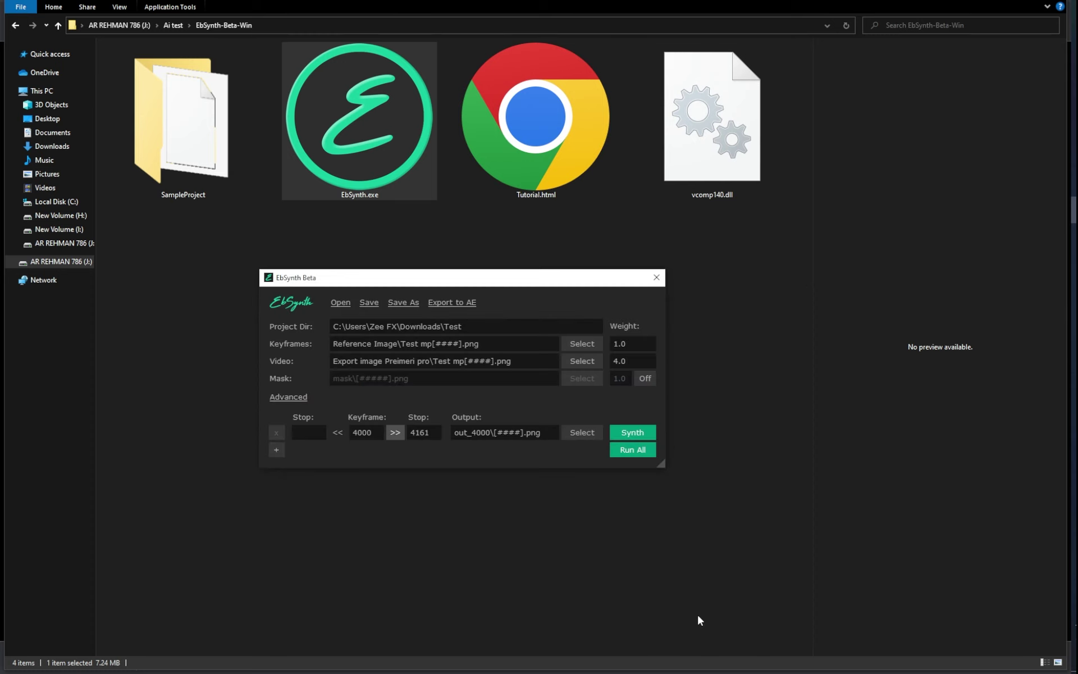
Create a folder named Render images inside the Test folder and choose it as the output location.
left_click(580, 432)
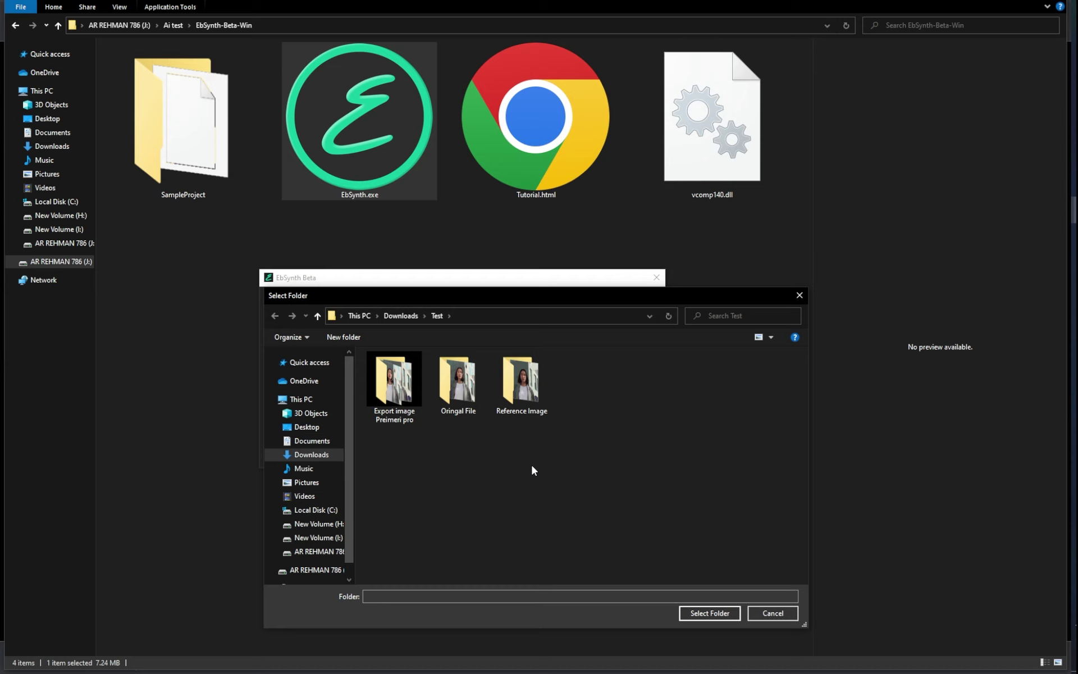
key("ctrl+shift+n")
type("Re")
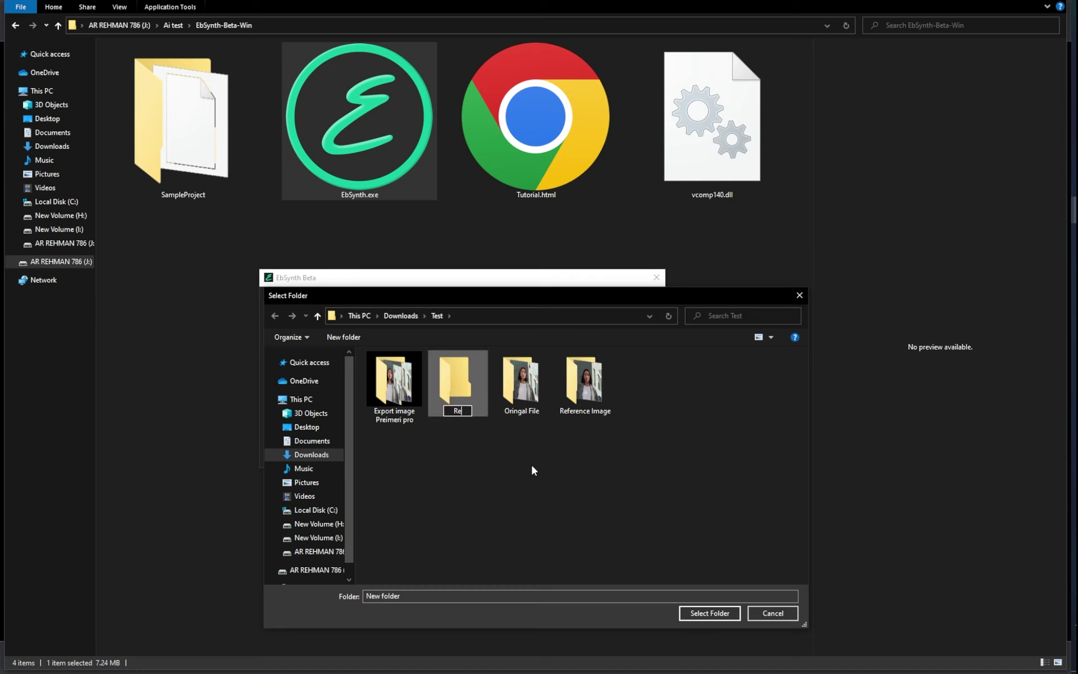
type("nder images")
key("Return")
key("Return")
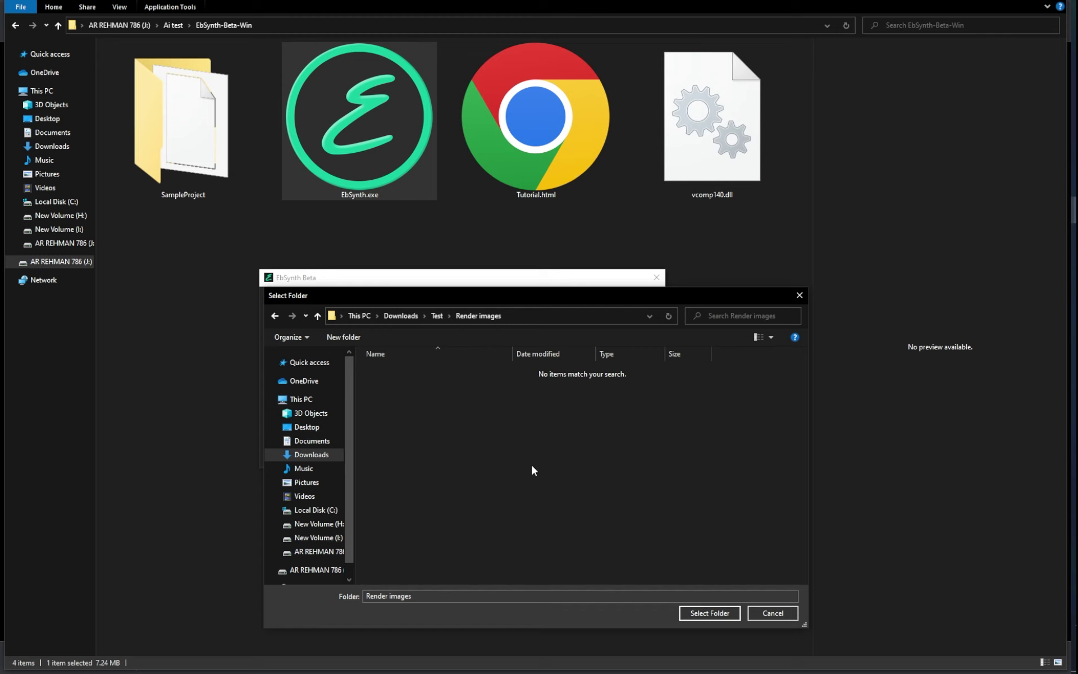
left_click(714, 613)
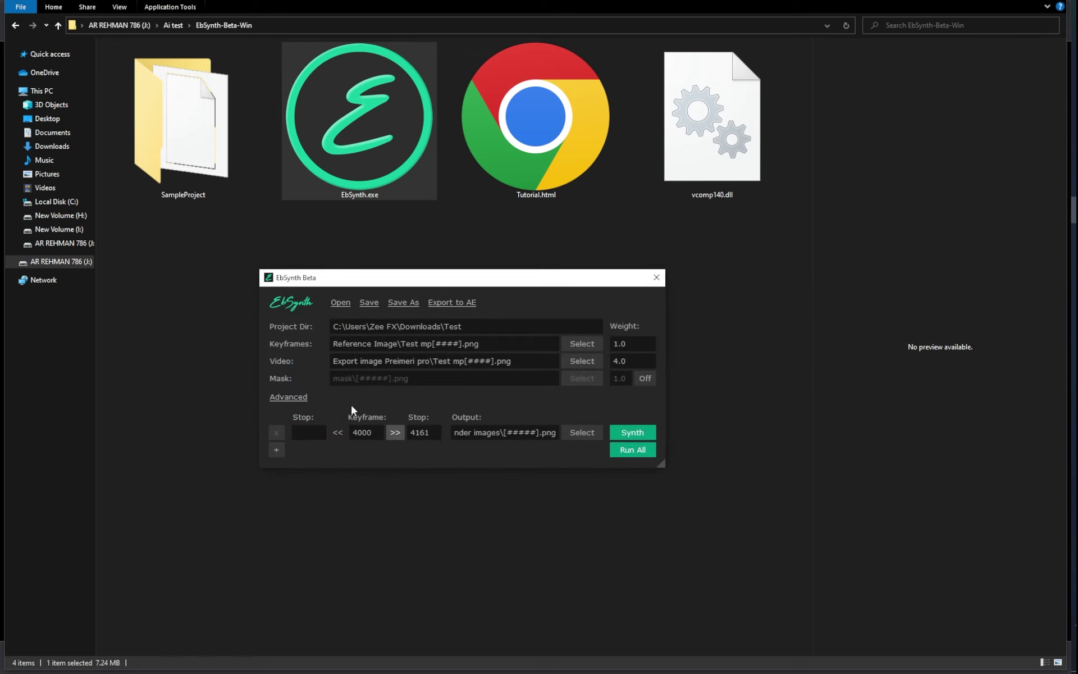
Run the synthesis of all frames in the EbSynth project.
left_click(626, 453)
left_click(732, 297)
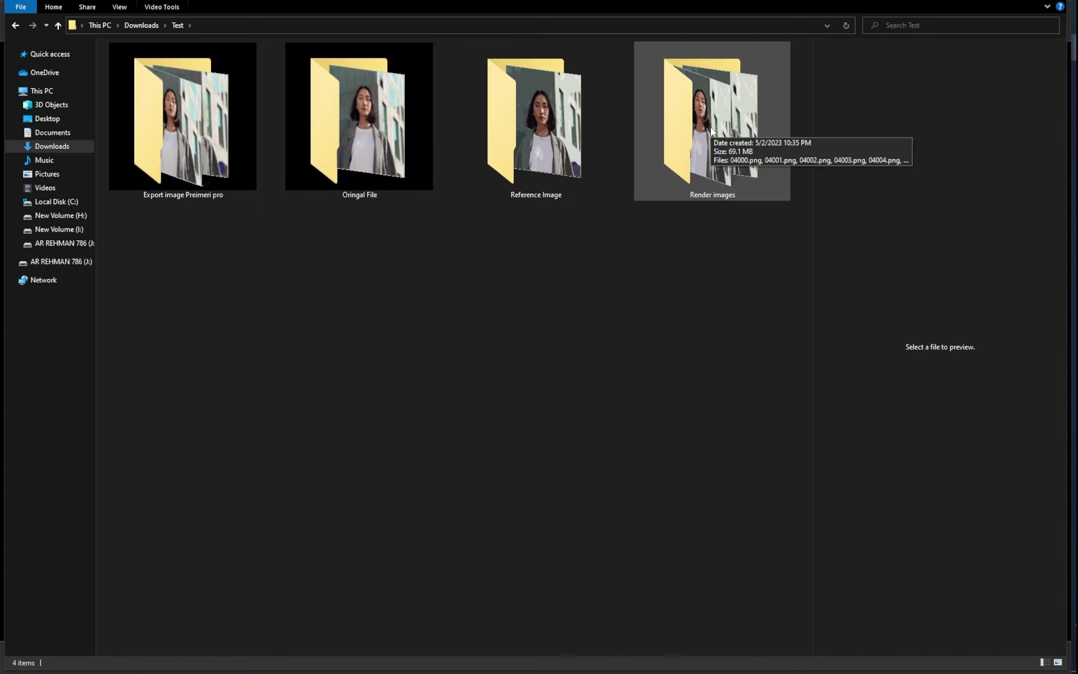
Open the Render images folder and page through the stylized frames from 04000.png to check the cartoon look.
double_click(710, 127)
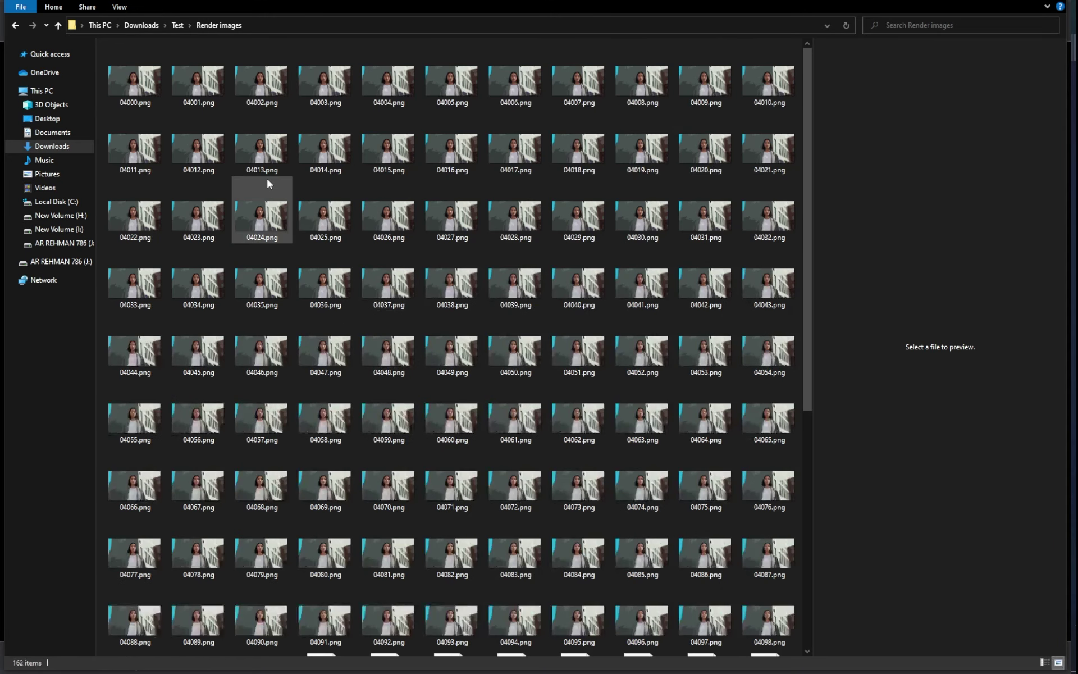
double_click(126, 89)
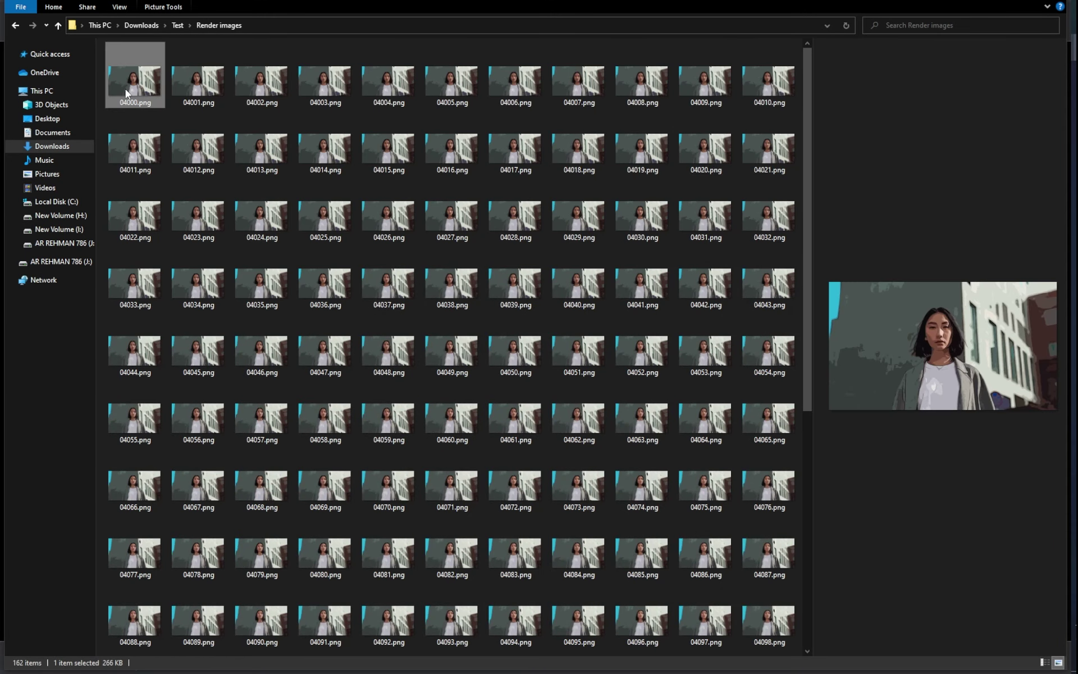
key("Right")
key("Right")
key("Right")
key("Right")
key("Right")
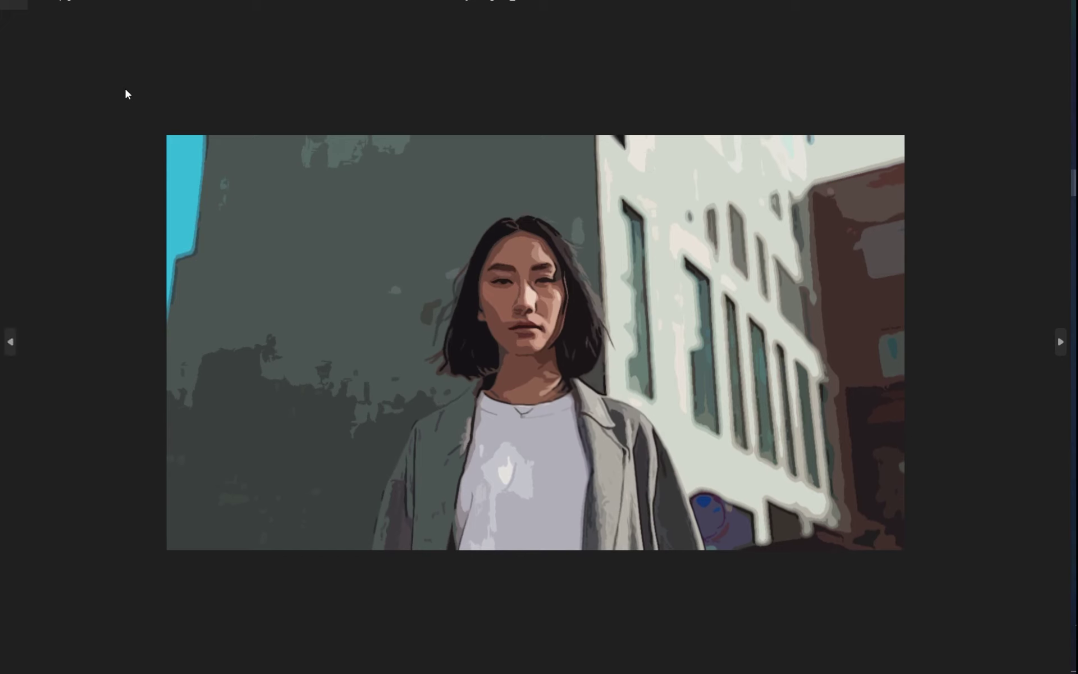
key("Right")
key("Right")
key("Right")
key("Right")
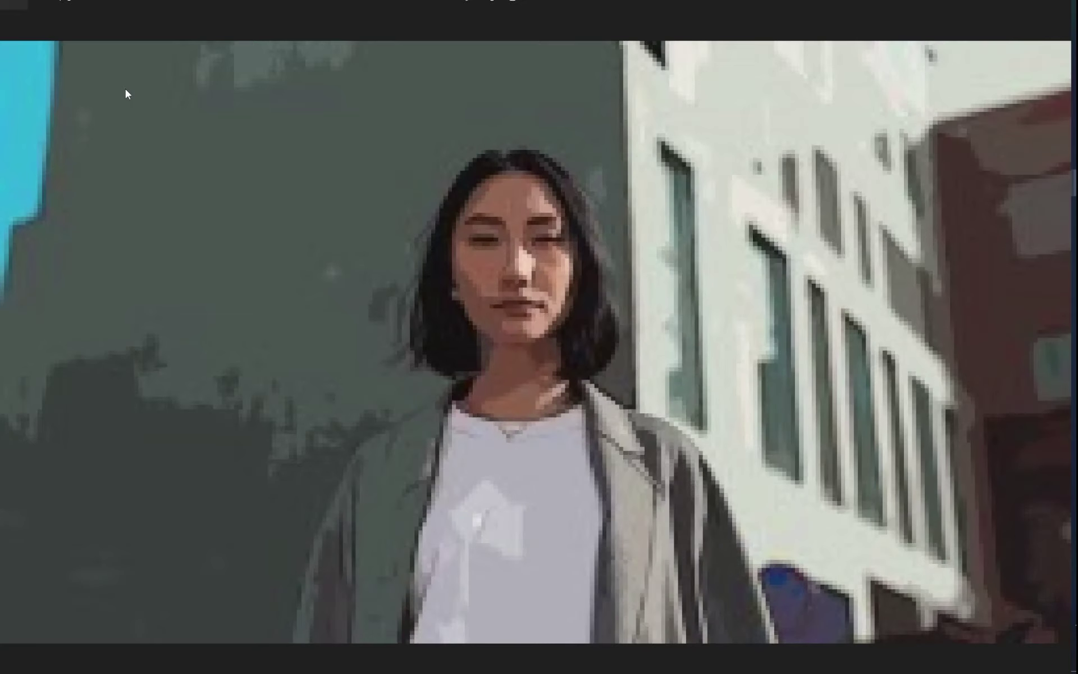
key("Right")
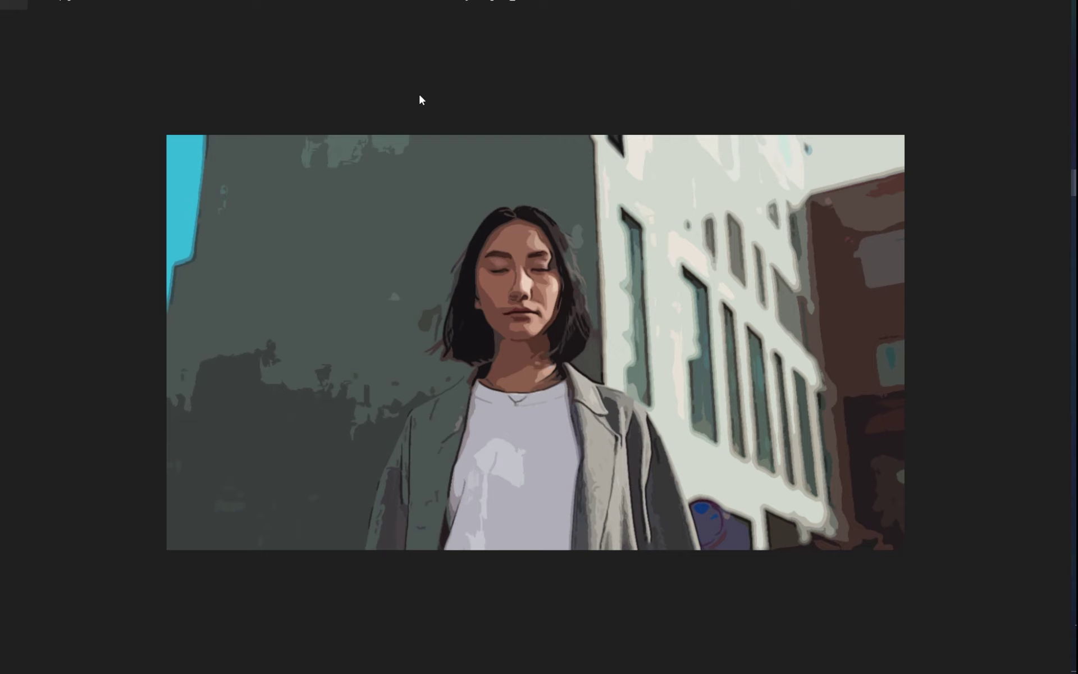
key("Escape")
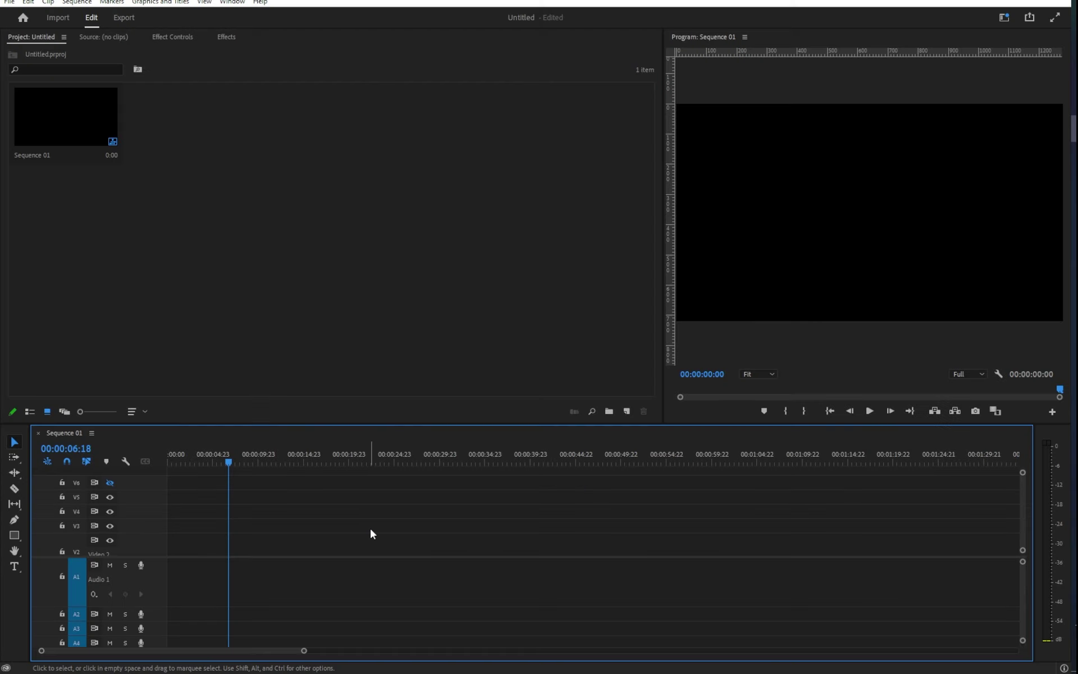
Switch to Premiere Pro and import 04000.png from Test\Render images as an image sequence.
left_click(279, 179)
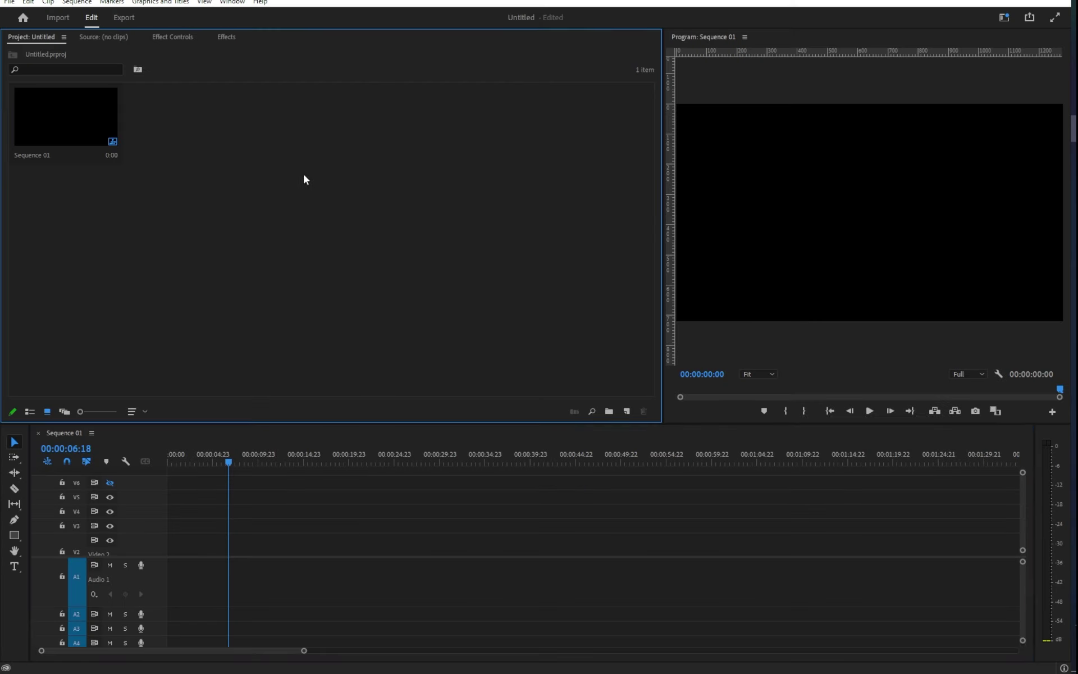
right_click(303, 175)
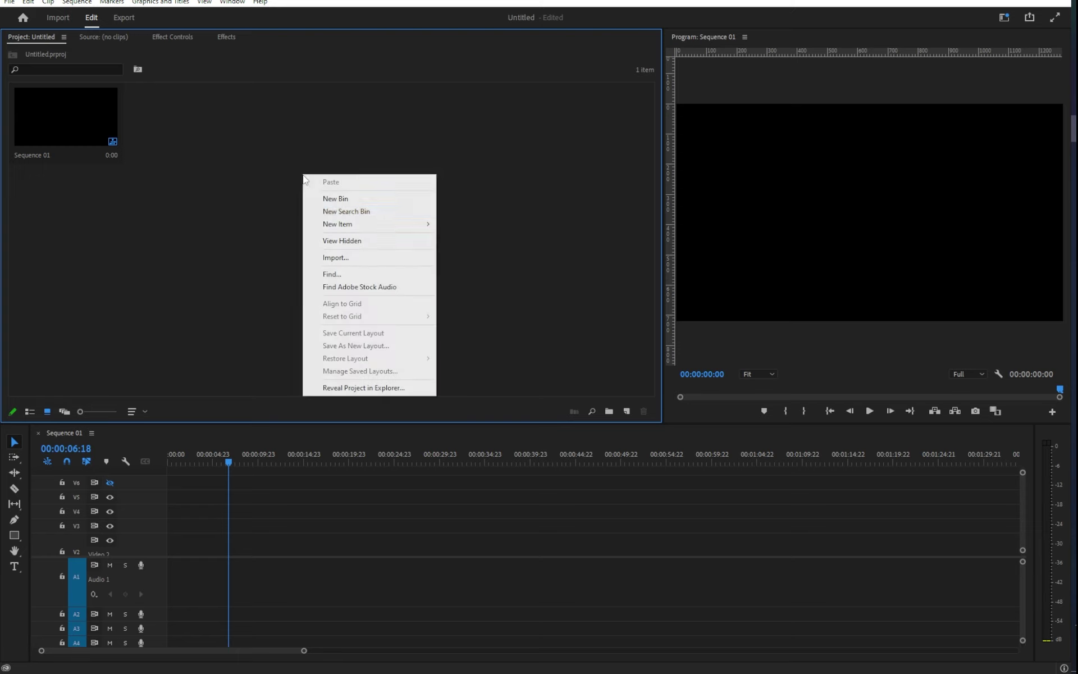
left_click(353, 263)
double_click(167, 161)
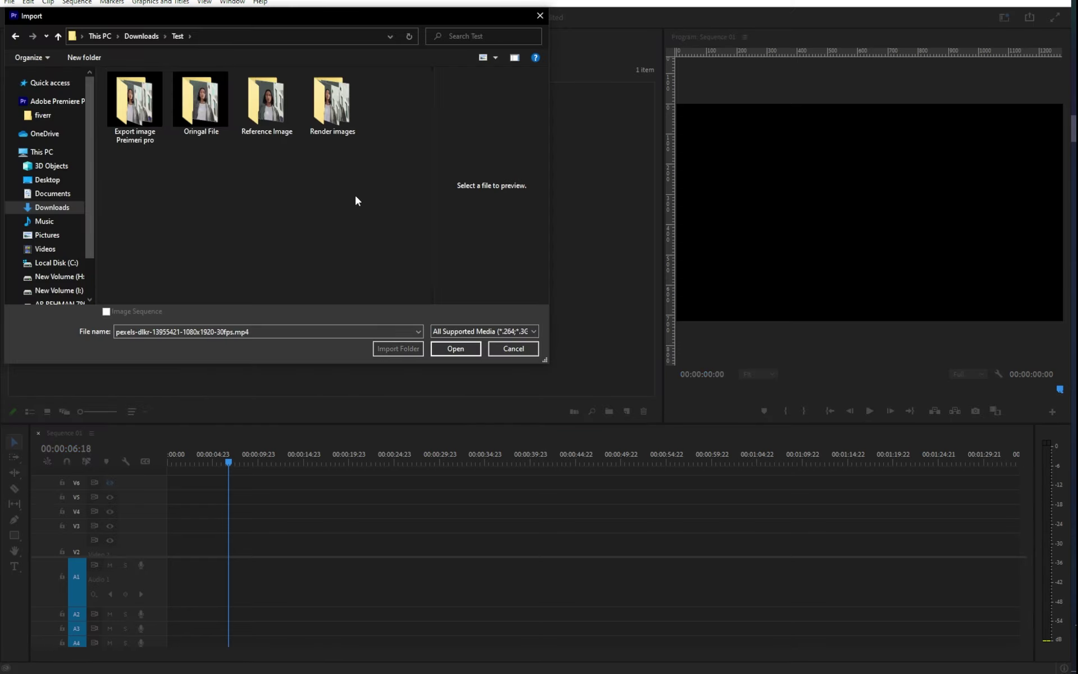
double_click(343, 115)
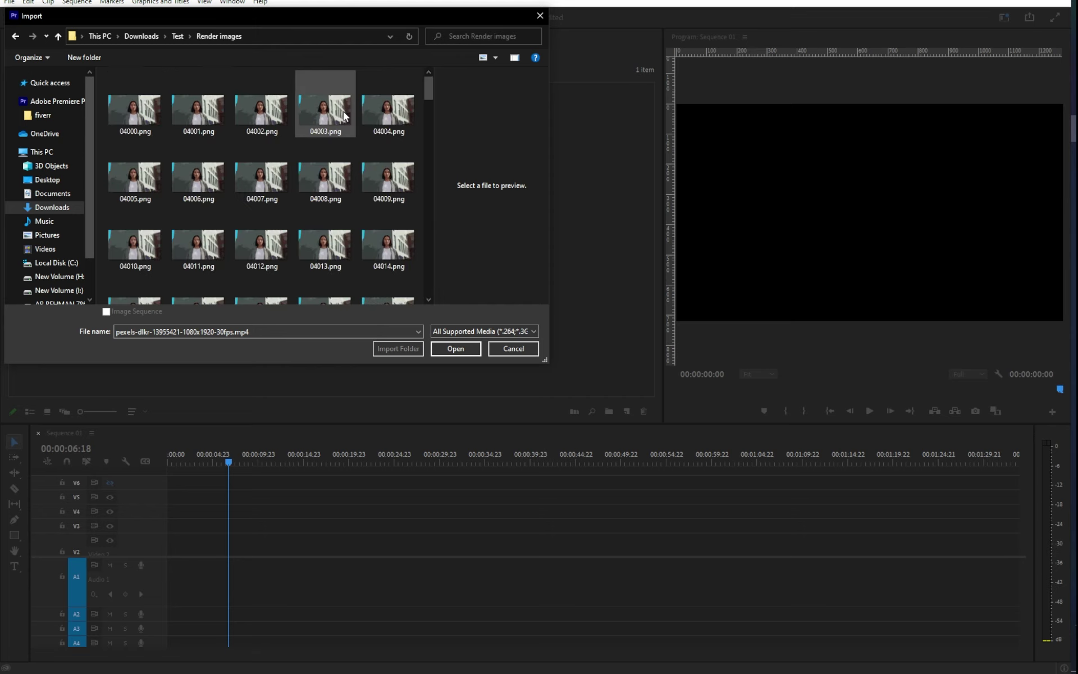
left_click(143, 122)
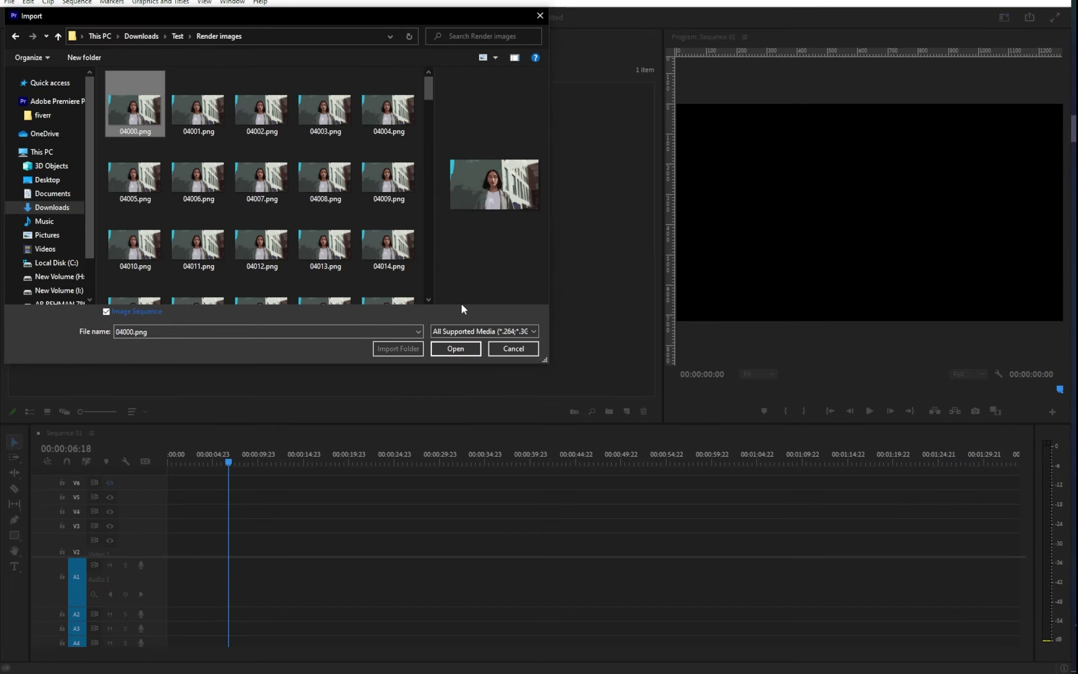
left_click(455, 349)
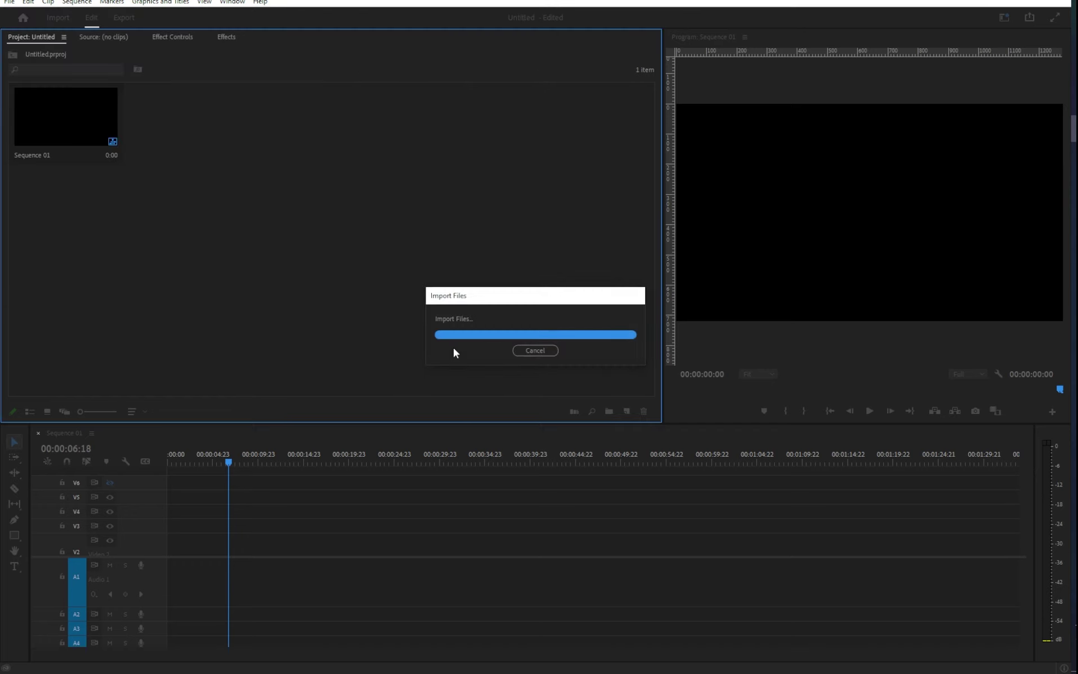
Place the 04000.png clip at the start of Sequence 01, keeping the existing sequence settings, and play it back briefly.
left_click_drag(157, 206, 166, 558)
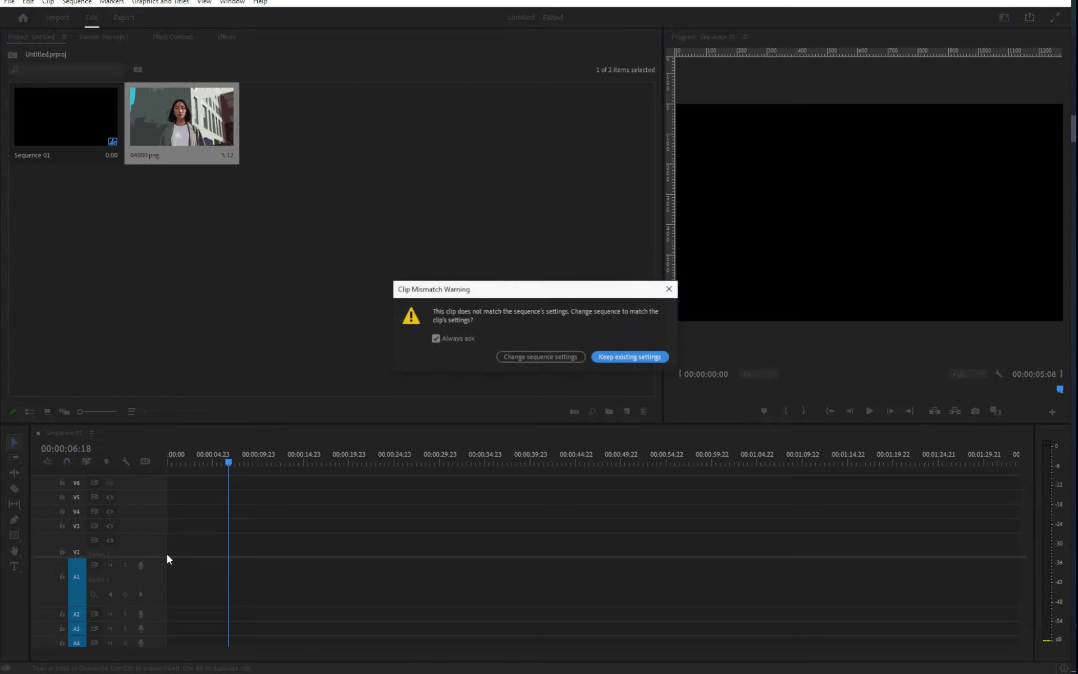
left_click(630, 357)
key("space")
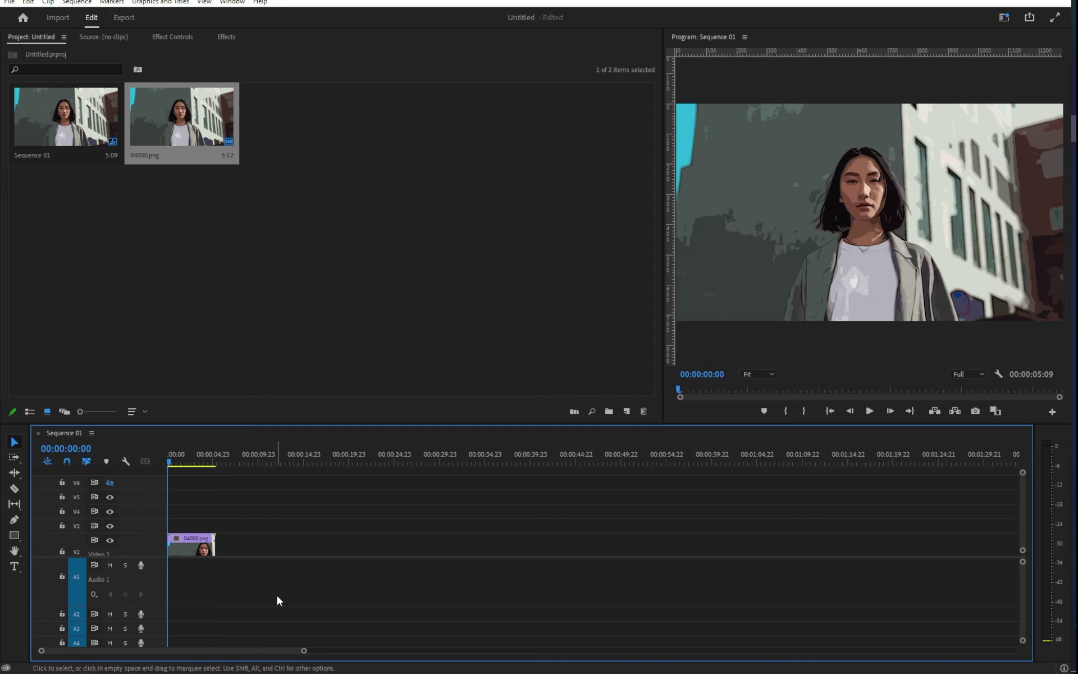
key("space")
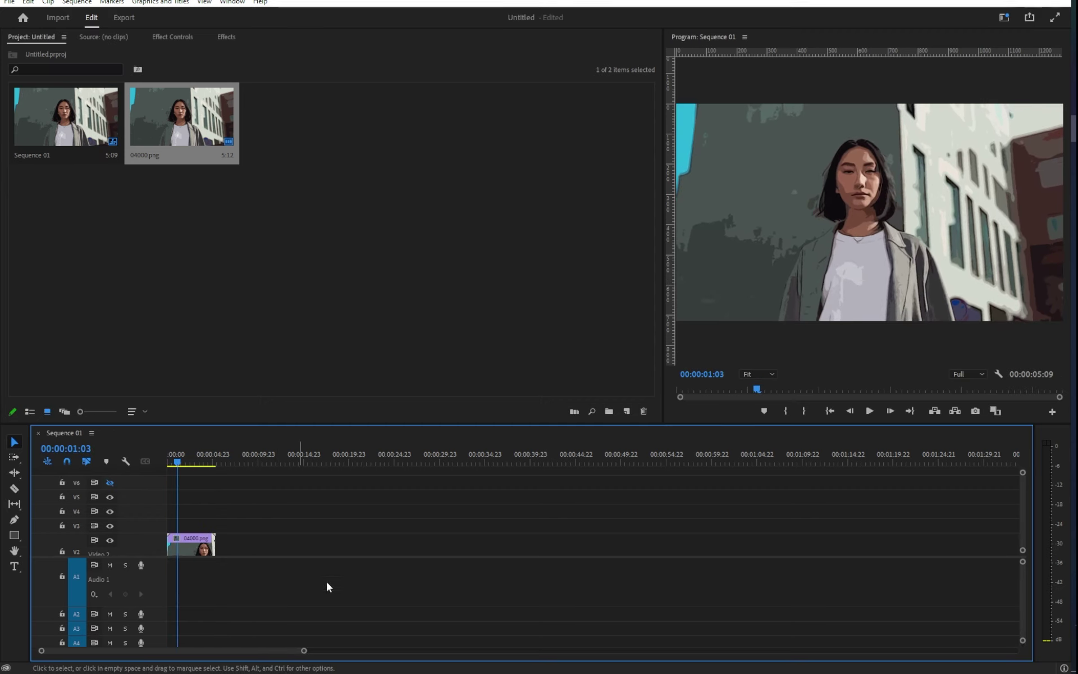
Set up a media export of Sequence 01 named Test Video png, with the Test folder as its location.
left_click(9, 1)
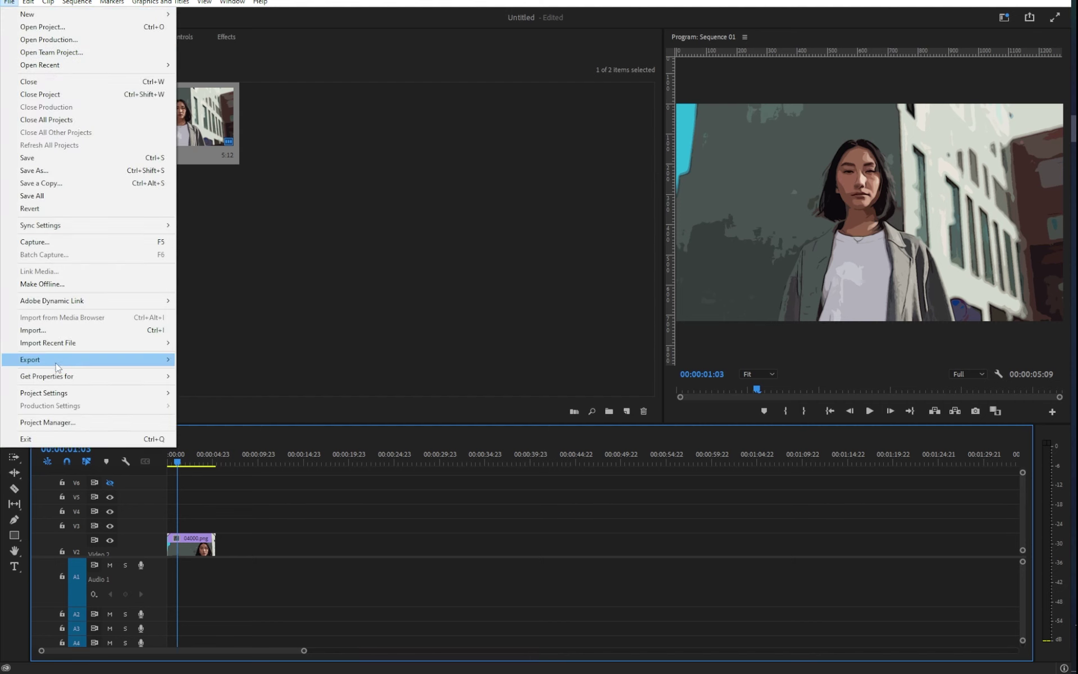
mouse_move(56, 365)
left_click(202, 359)
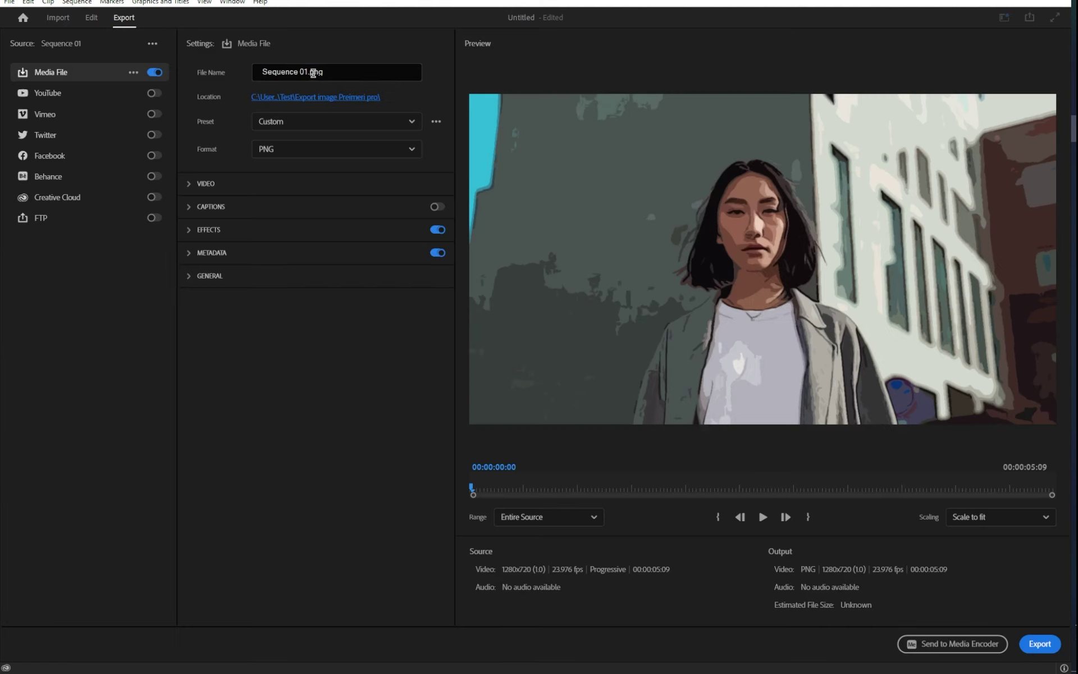
left_click_drag(310, 72, 254, 71)
type("Test Video")
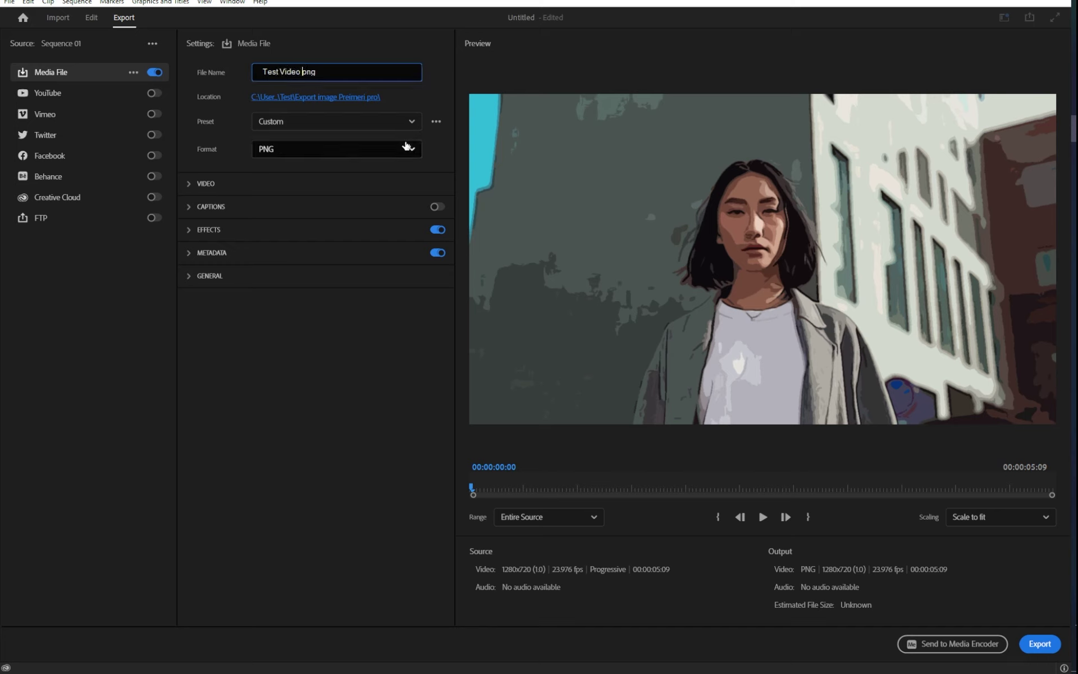
left_click(331, 99)
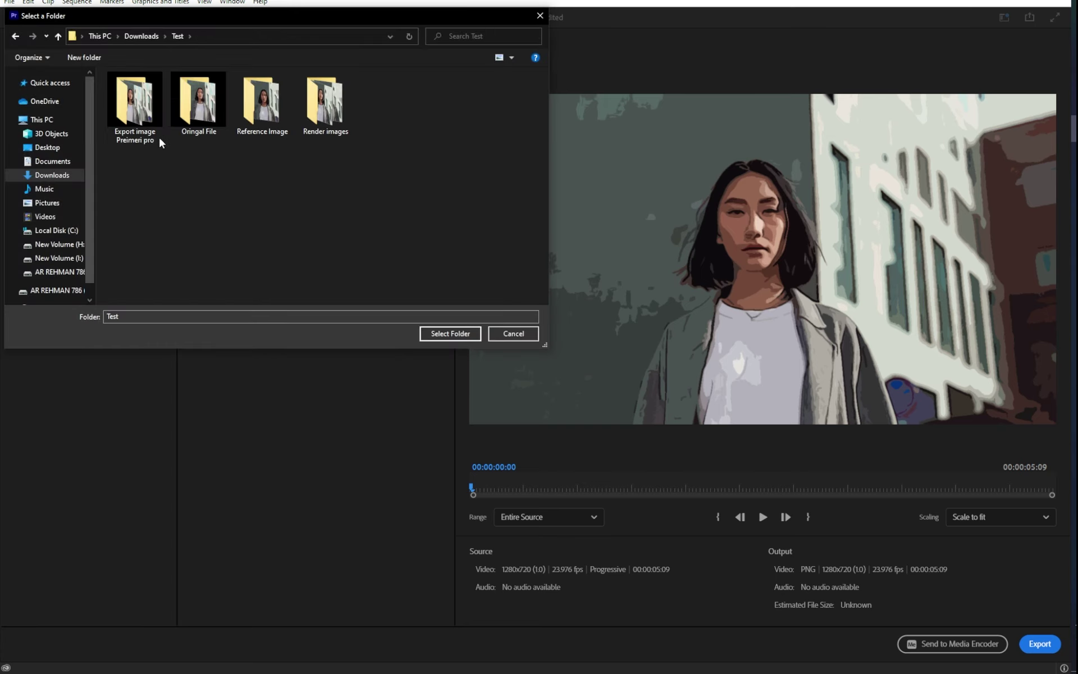
left_click(452, 334)
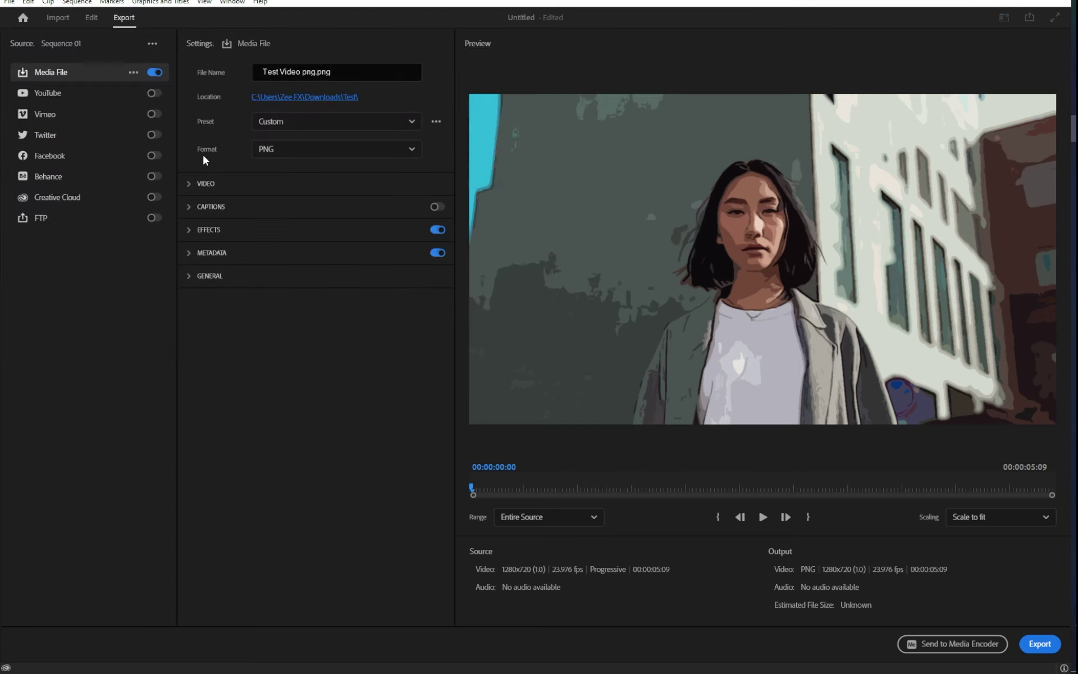
Export the sequence in H.264 format and play the resulting Test Video png.mp4 from the Test folder.
left_click(264, 149)
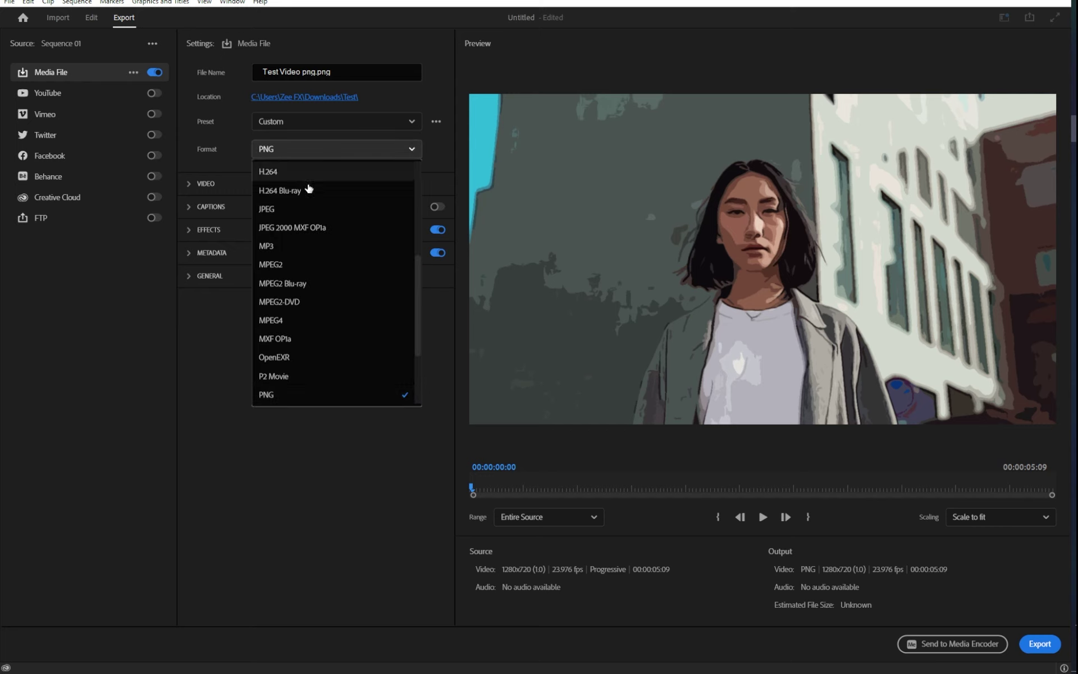
left_click(263, 173)
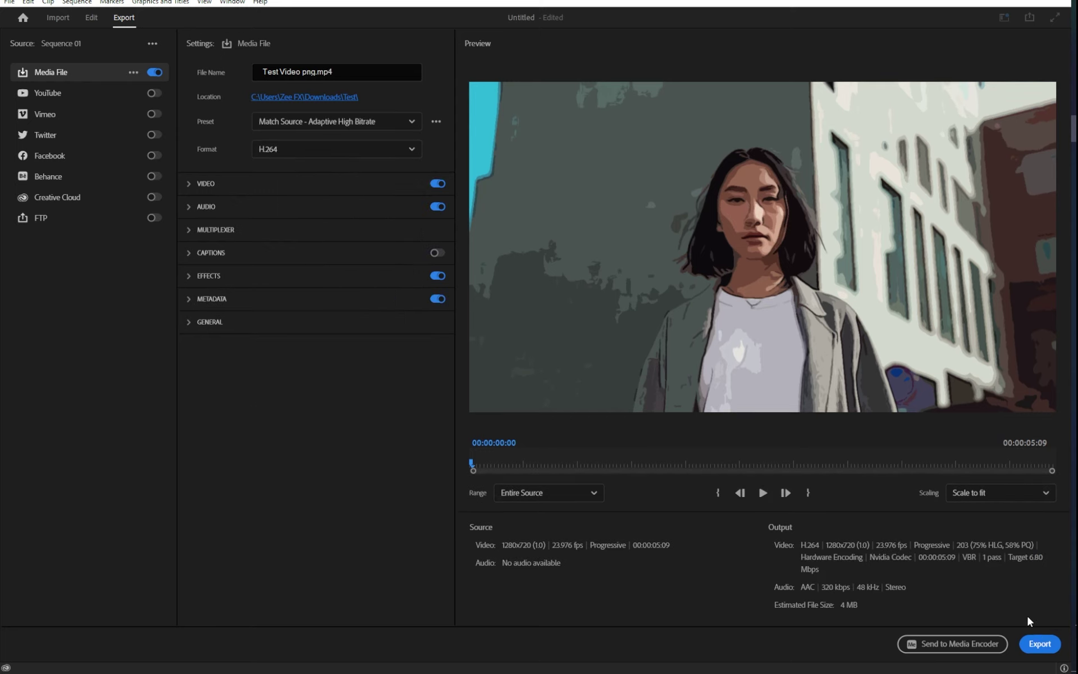
left_click(1039, 643)
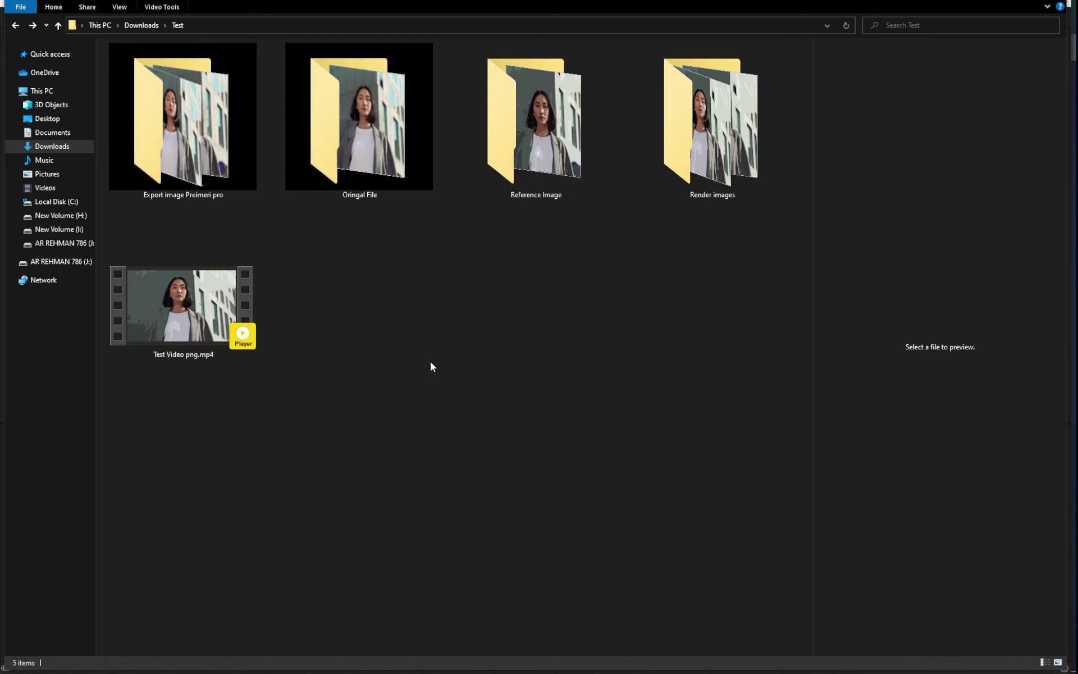
double_click(210, 317)
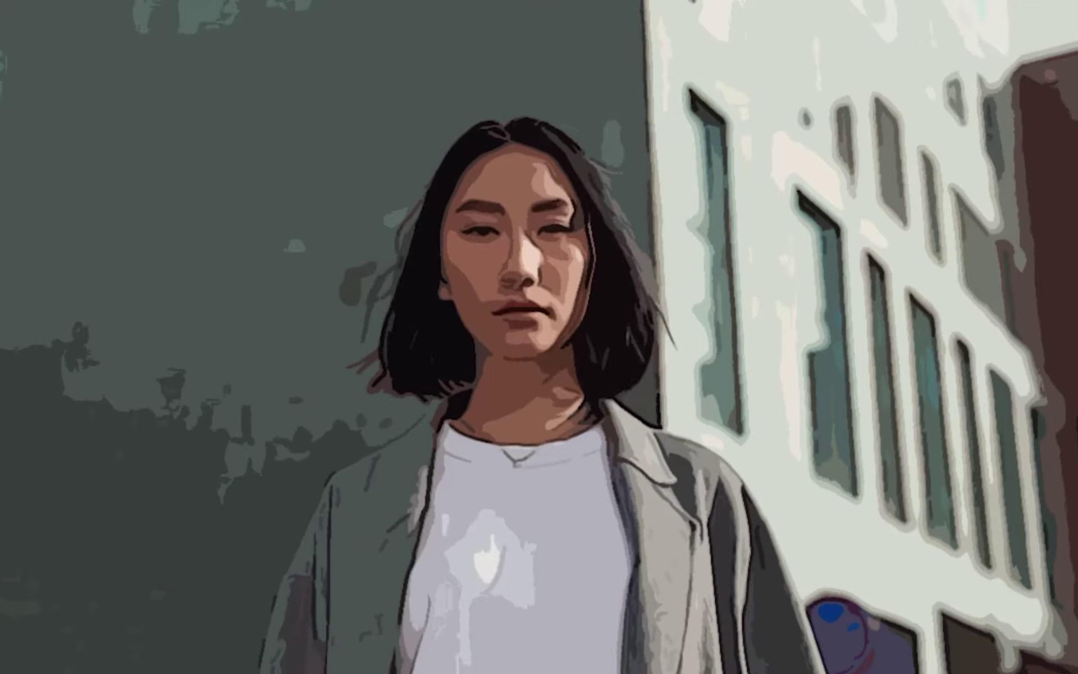